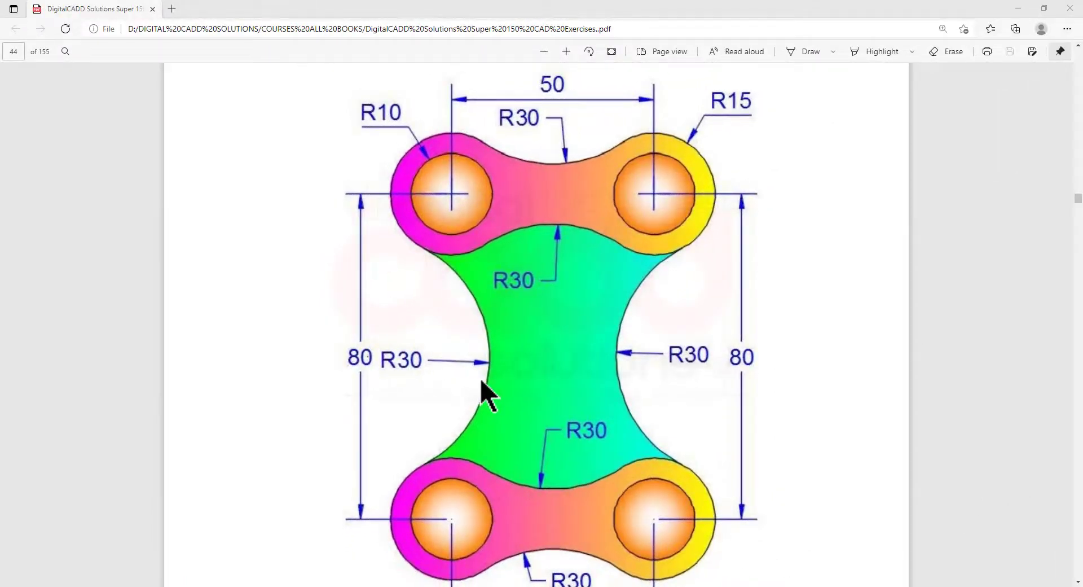
# Step: Scroll the link plate drawing PDF to review its 50, 80, R10, R15 and R30 dimensions
pyautogui.scroll(-3, 481, 380)
pyautogui.scroll(3, 481, 380)
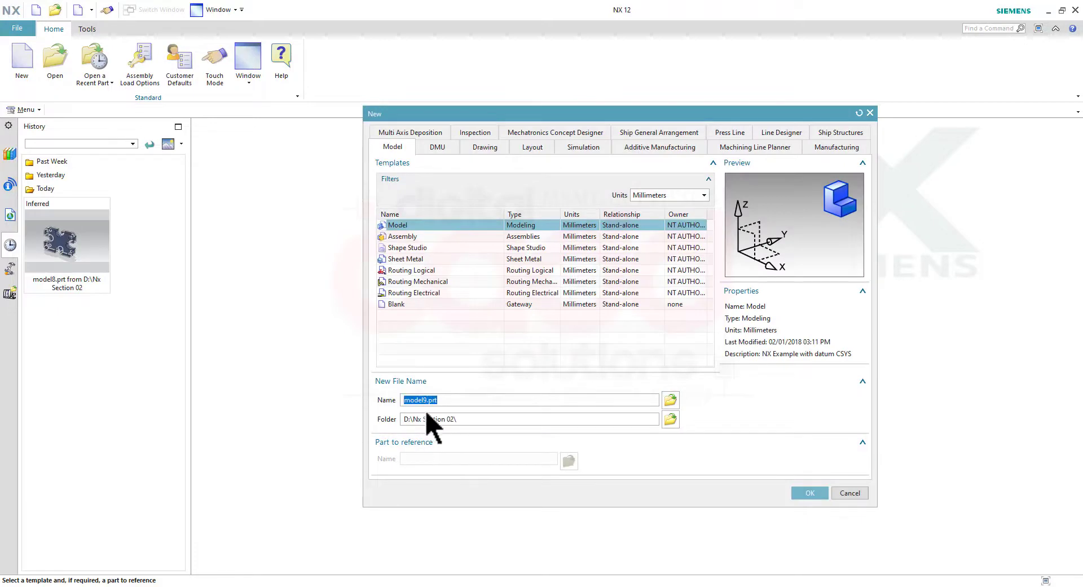
# Step: Create the millimetre Model part model9.prt and begin Sketch (1) on the default datum plane
pyautogui.click(809, 493)
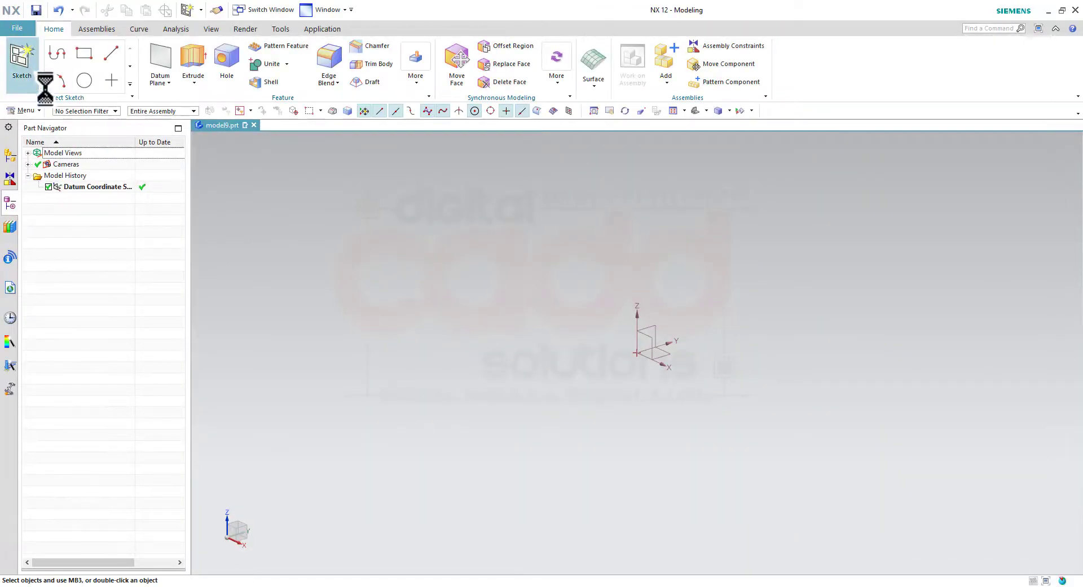
pyautogui.click(23, 62)
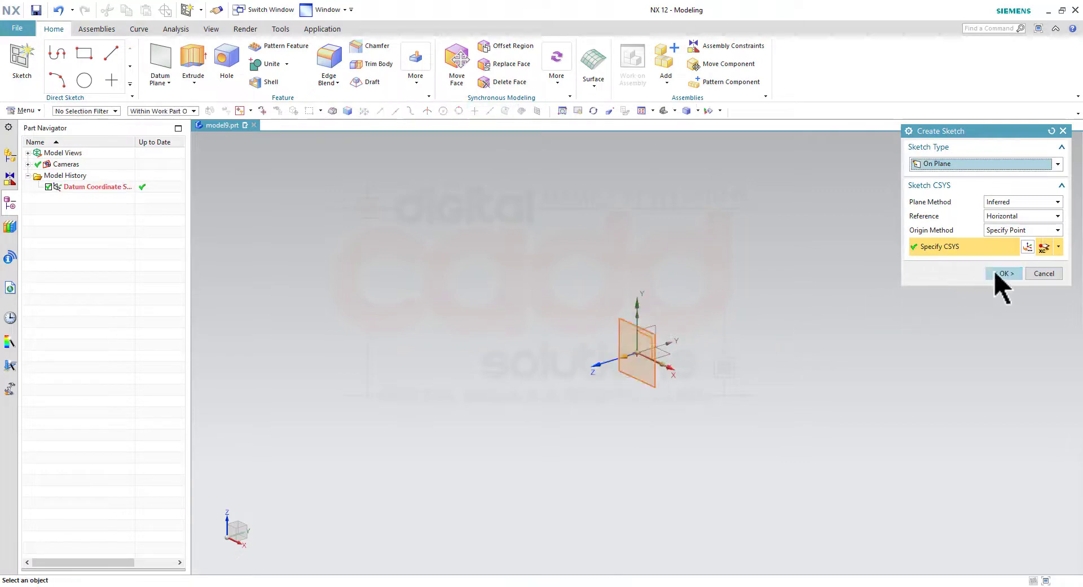
pyautogui.click(1003, 273)
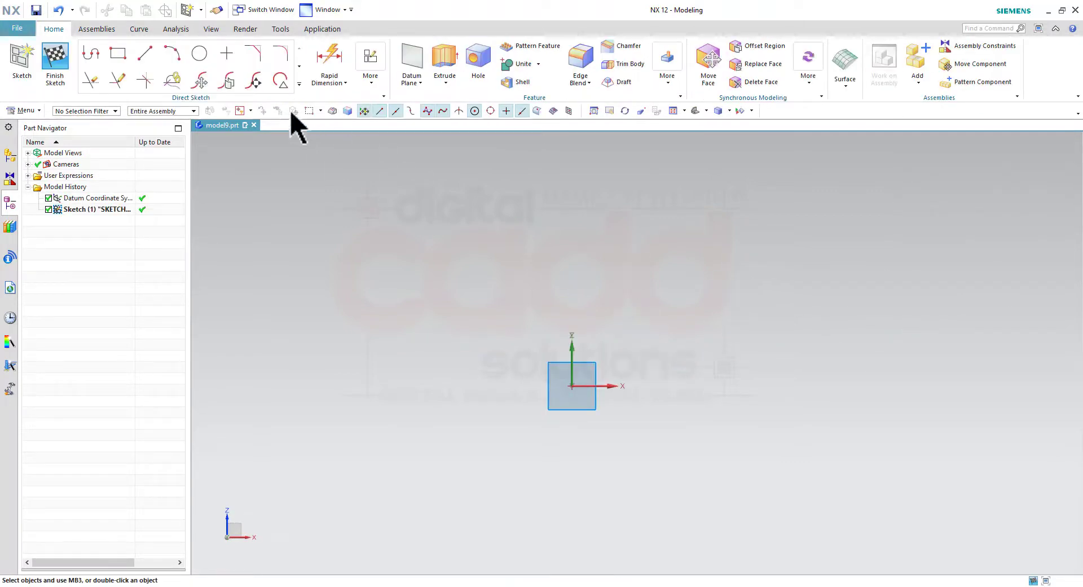
# Step: Draw two concentric circles up-right of the origin, toggling continuous auto dimensioning
pyautogui.click(200, 53)
pyautogui.click(673, 269)
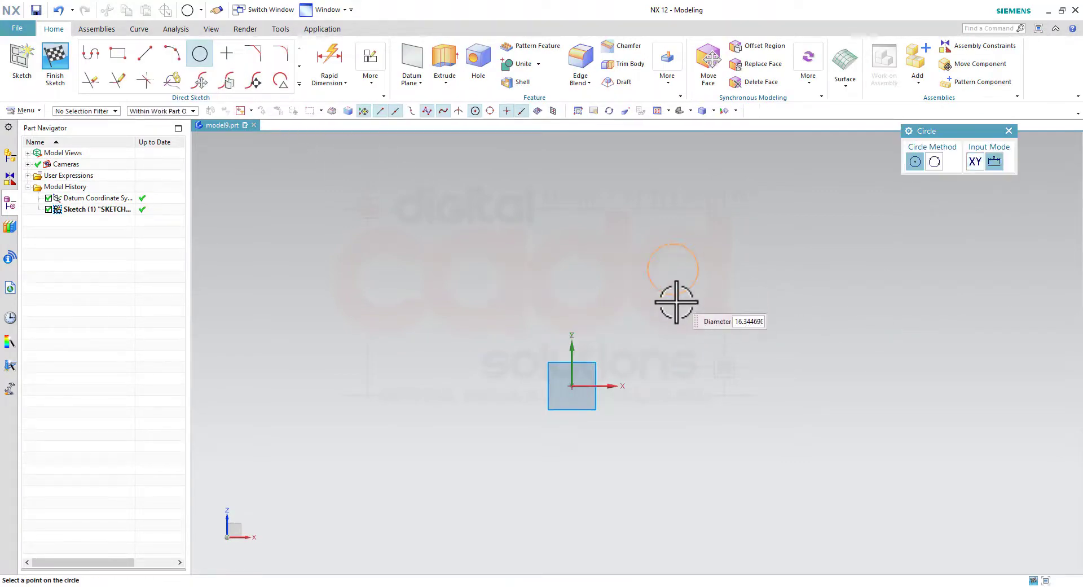
pyautogui.click(675, 304)
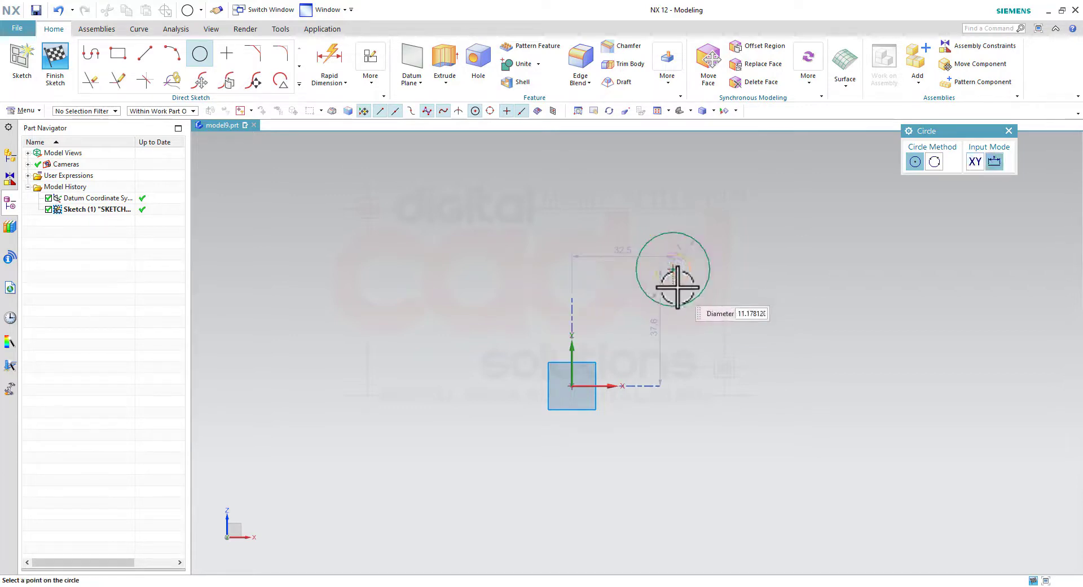
pyautogui.click(677, 288)
pyautogui.click(369, 82)
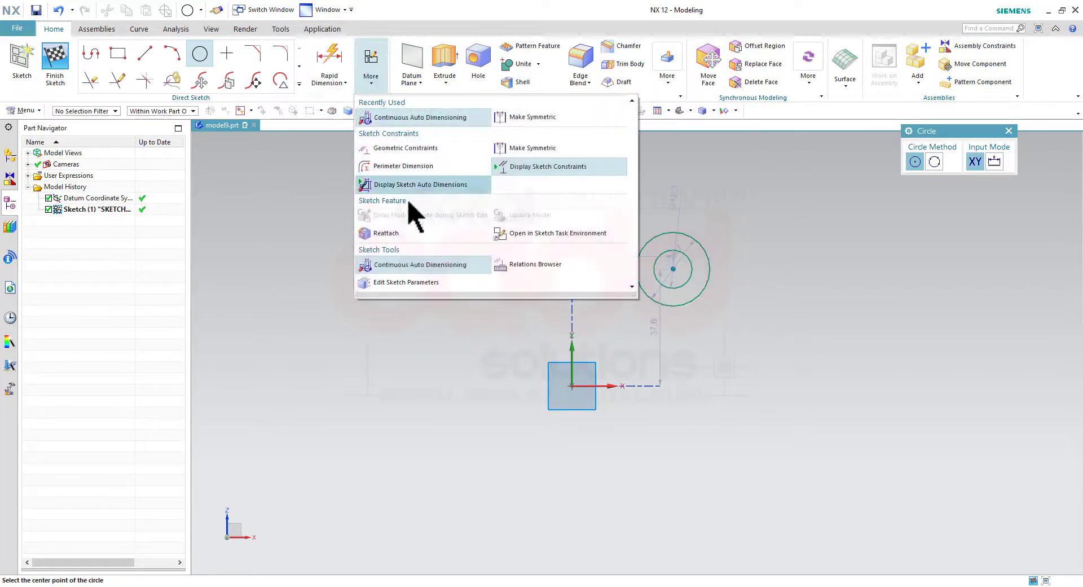
pyautogui.click(408, 266)
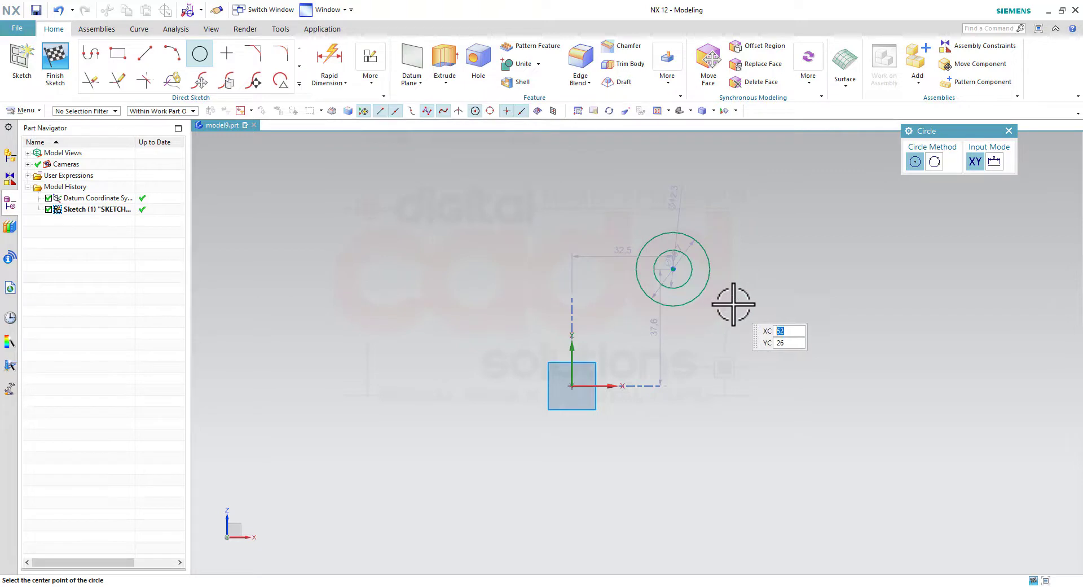
pyautogui.press('Escape')
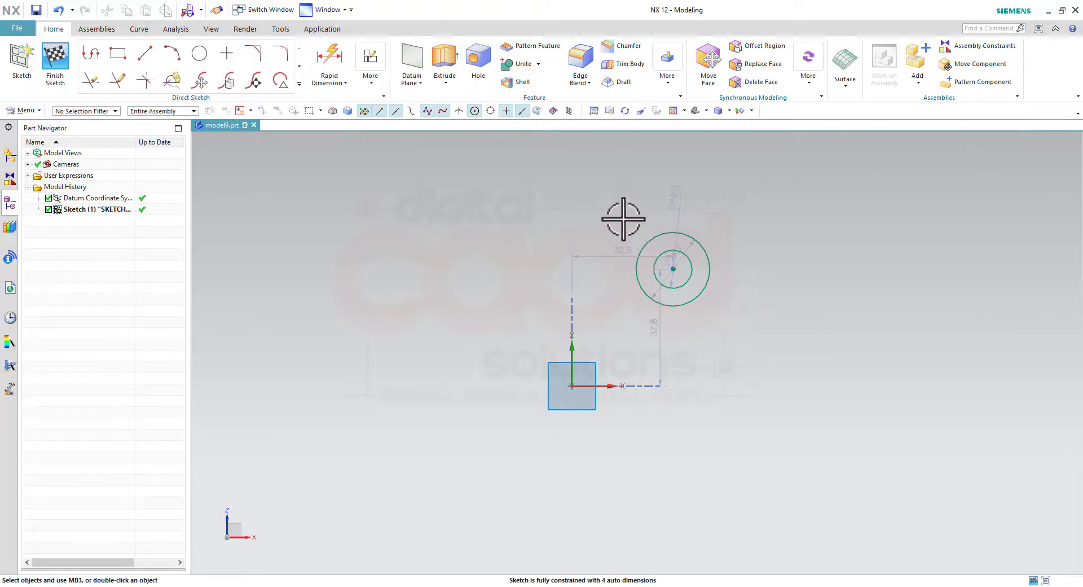
# Step: Mirror the two concentric circles across the vertical sketch axis to the left
pyautogui.moveTo(623, 219); pyautogui.dragTo(730, 333)
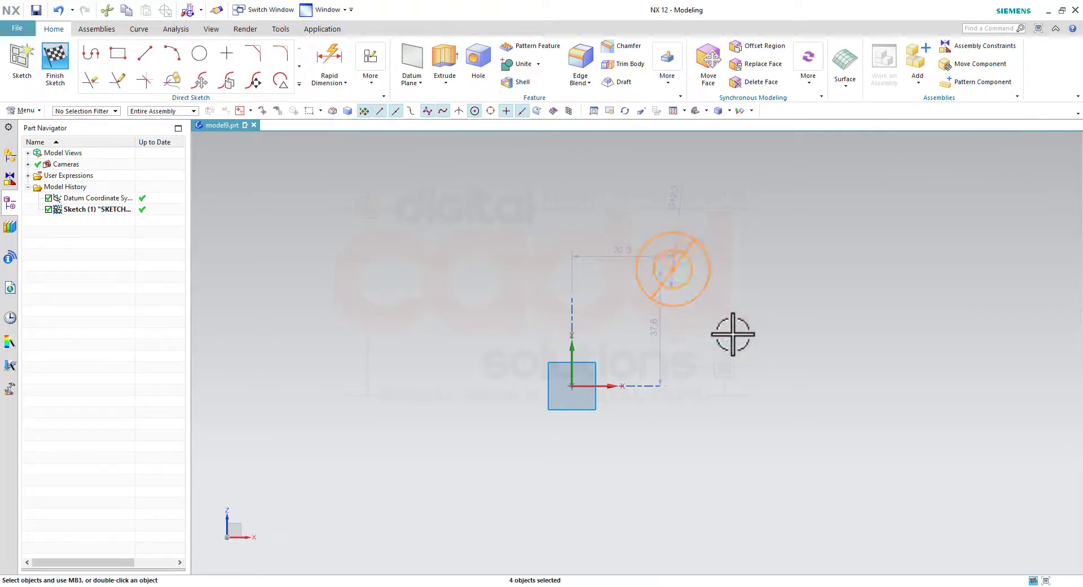
pyautogui.click(299, 89)
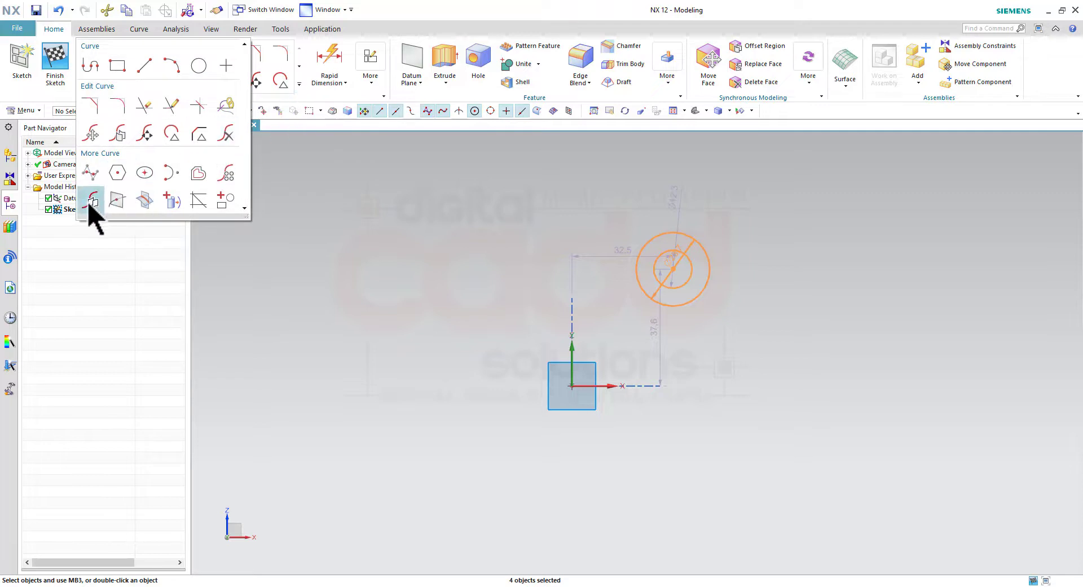
pyautogui.click(92, 201)
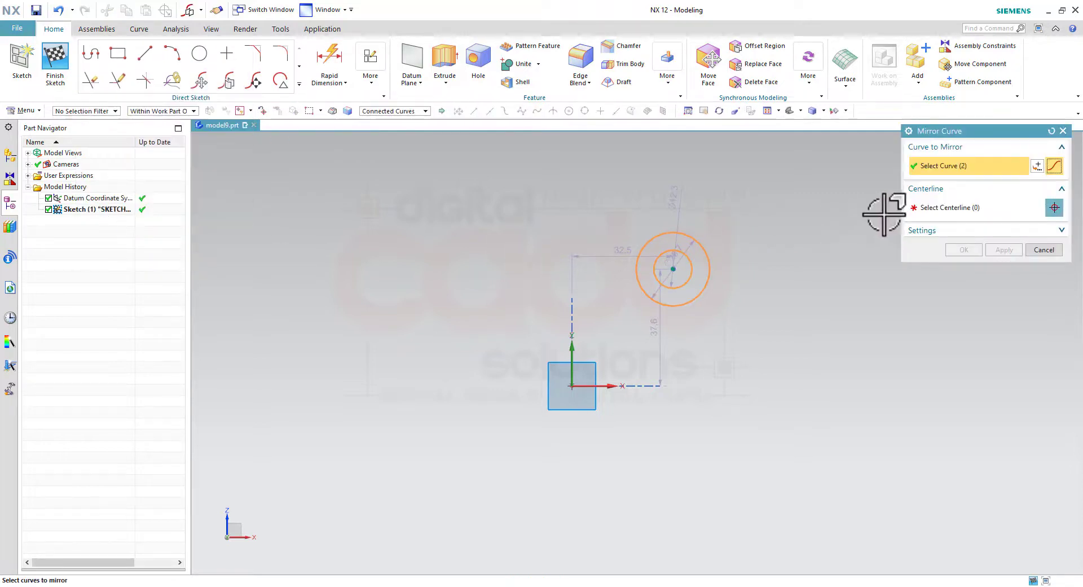
pyautogui.click(931, 208)
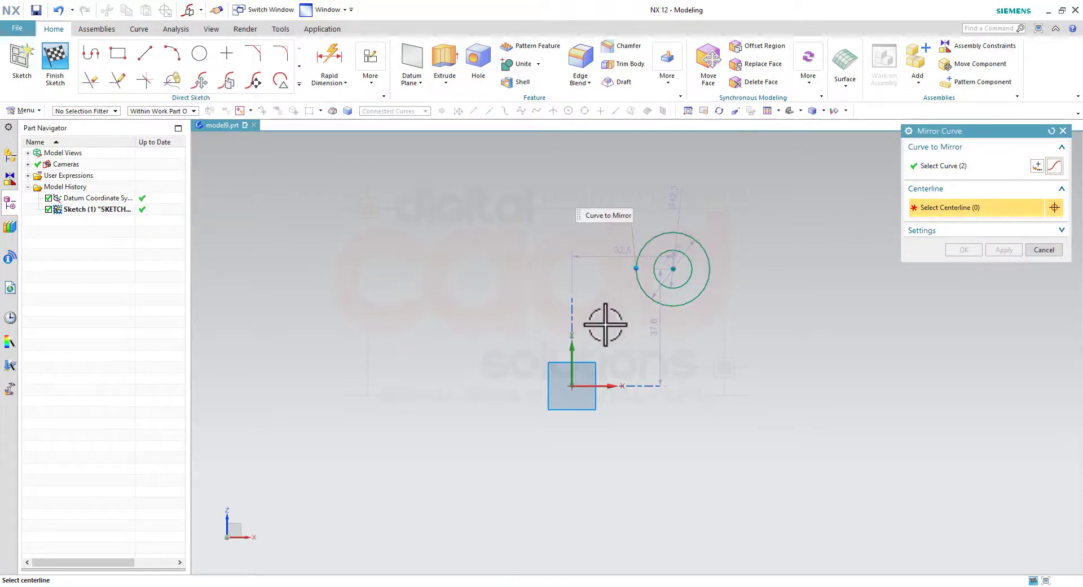
pyautogui.click(573, 345)
pyautogui.click(966, 249)
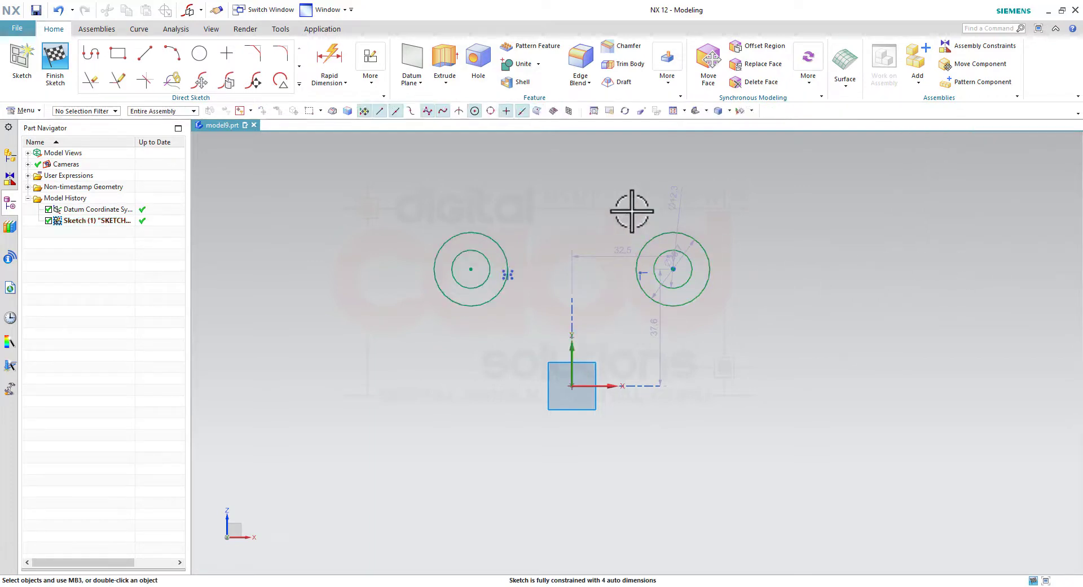
pyautogui.scroll(2, 633, 210)
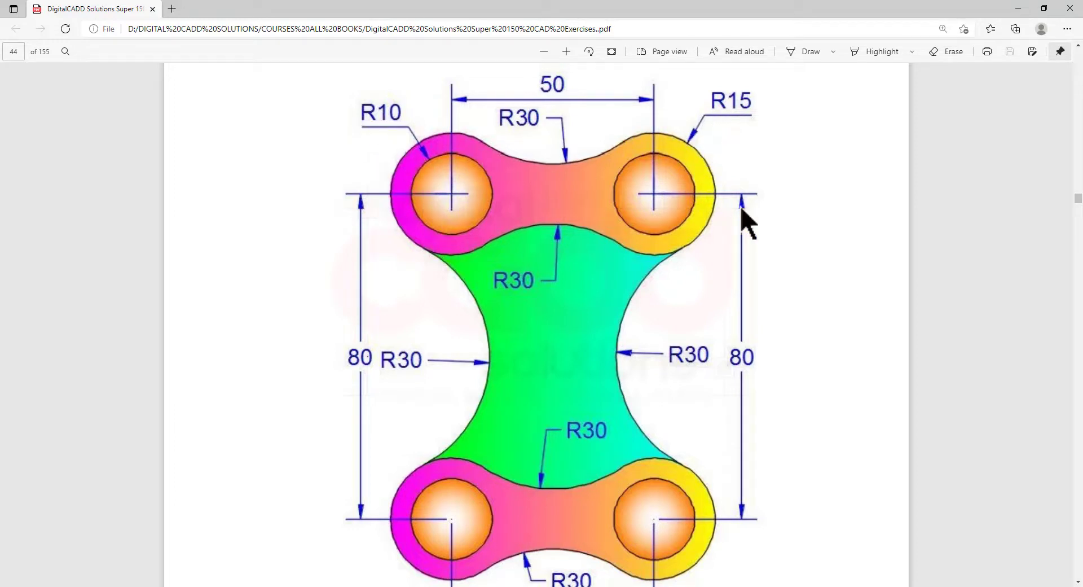
# Step: Set the outer circle diameter to 30 and the inner to 20, moving the Ø20 label aside
pyautogui.scroll(-1, 750, 269)
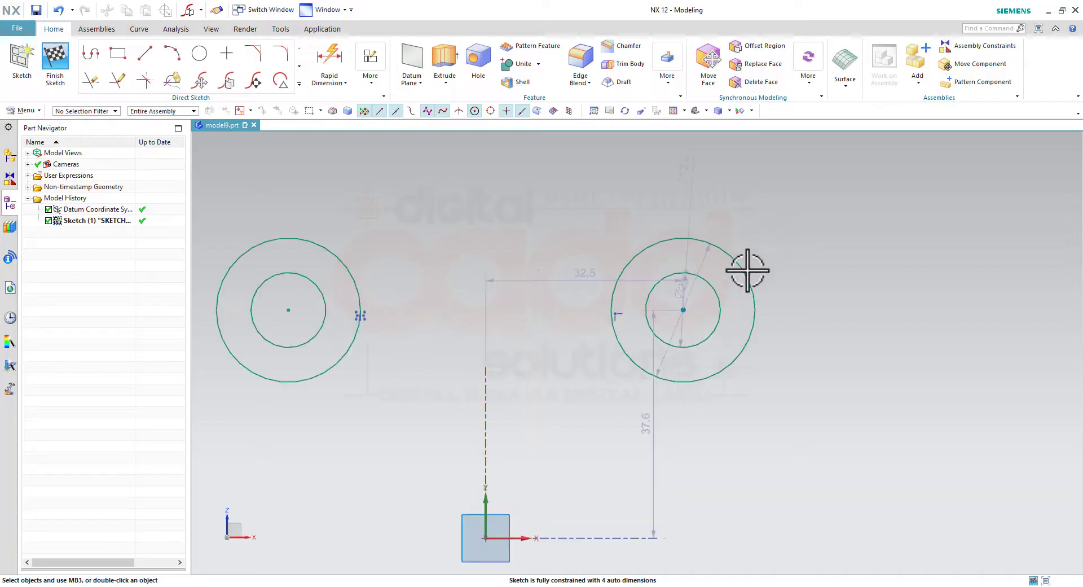
pyautogui.scroll(-2, 704, 259)
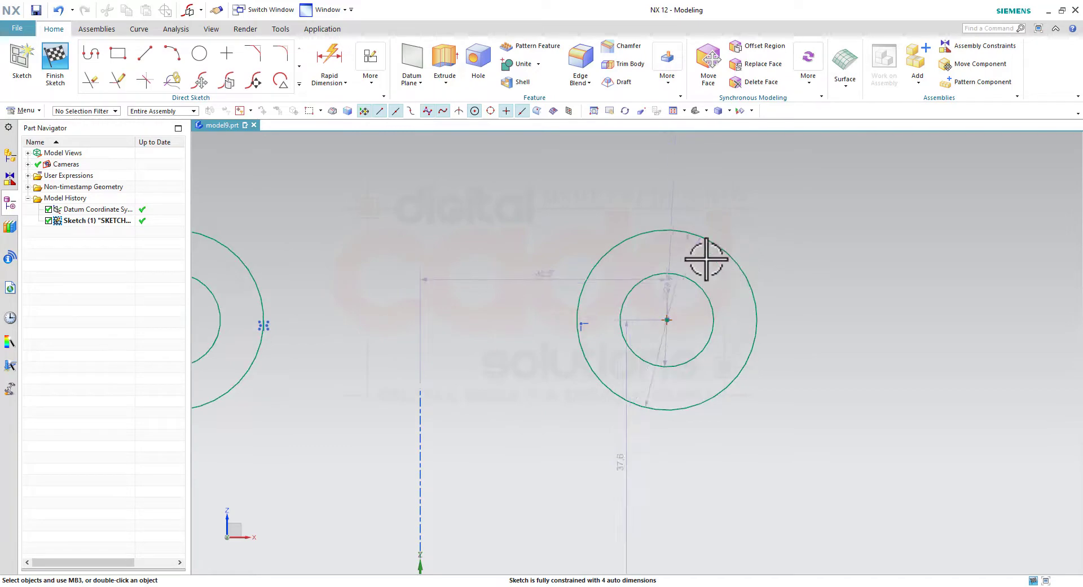
pyautogui.doubleClick(778, 182)
pyautogui.write('30')
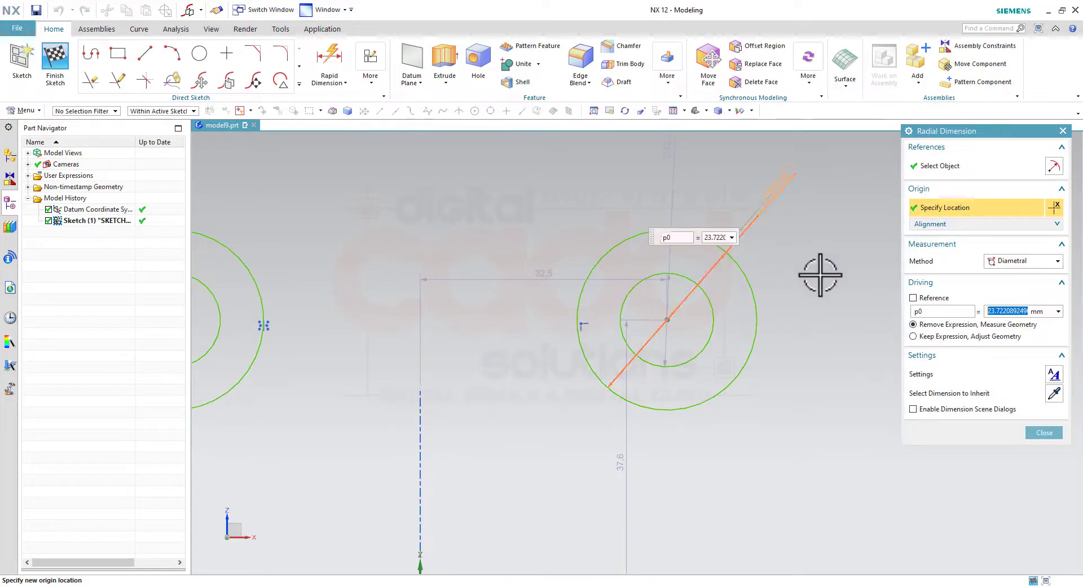
pyautogui.press('Return')
pyautogui.doubleClick(672, 160)
pyautogui.write('2')
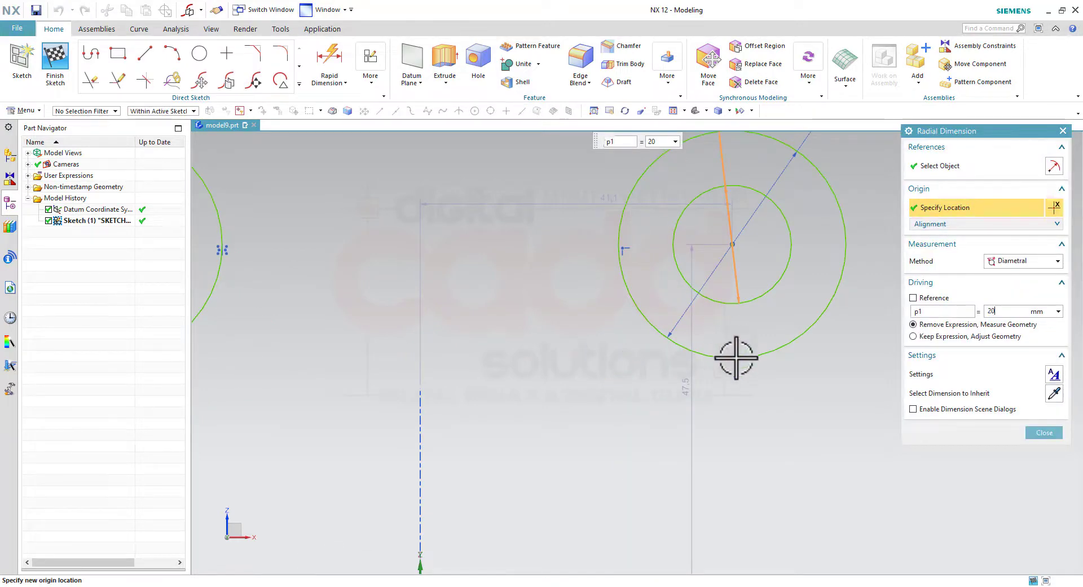
pyautogui.press('Return')
pyautogui.click(1044, 432)
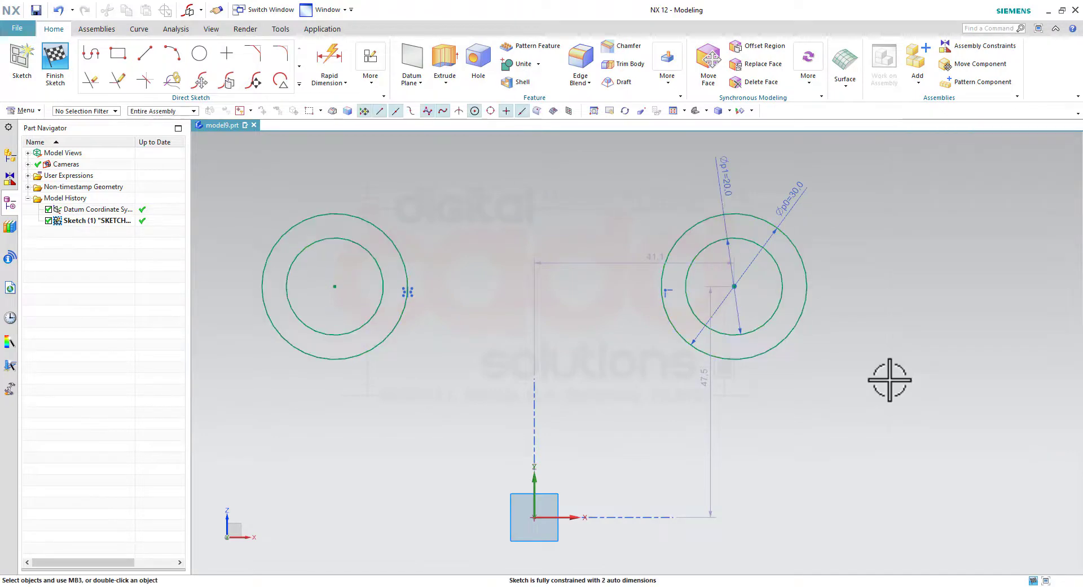
pyautogui.moveTo(726, 175); pyautogui.dragTo(866, 230)
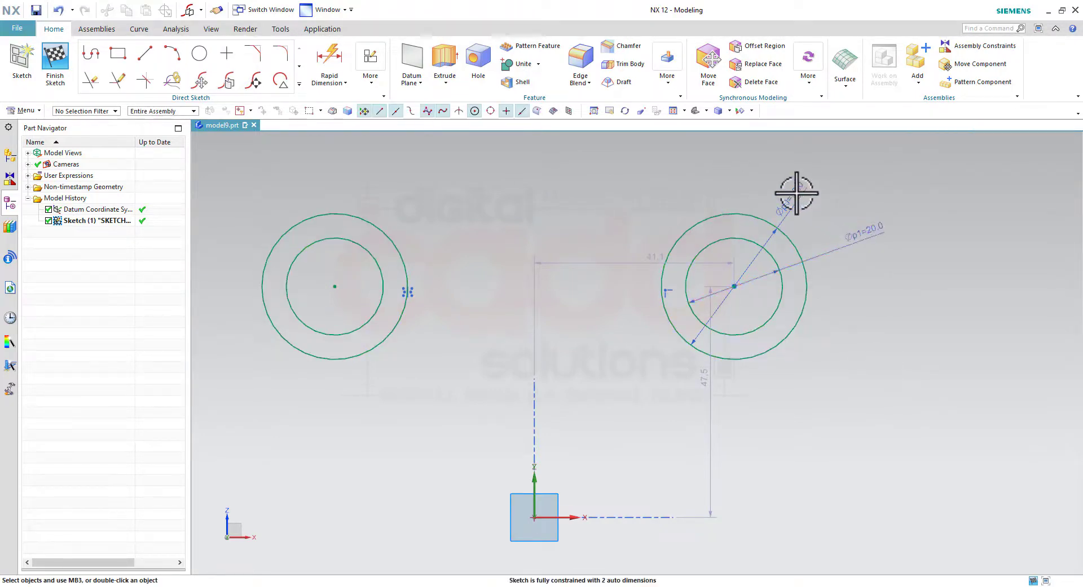
# Step: Compare the sketch against the reference drawing
pyautogui.hotkey('alt', 'Tab')
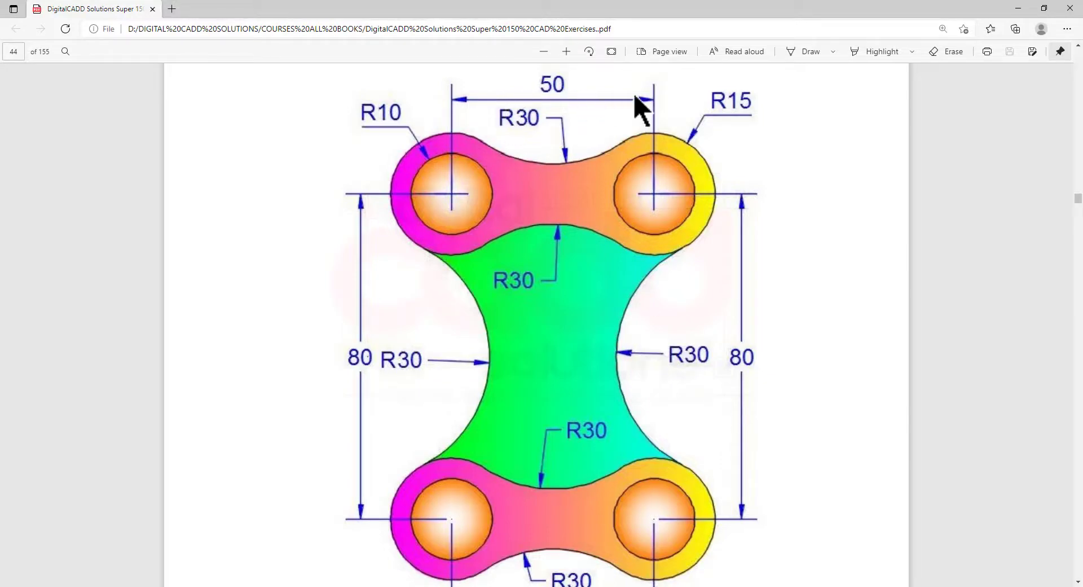
pyautogui.hotkey('alt', 'Tab')
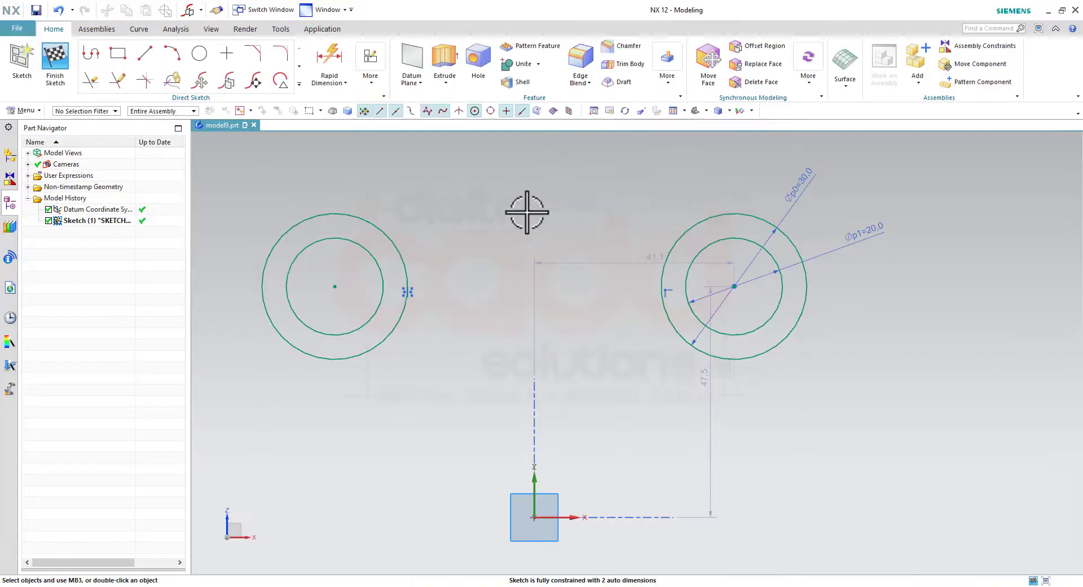
pyautogui.hotkey('alt', 'Tab')
pyautogui.hotkey('alt', 'Tab')
# Step: Dimension the spacing between the left and right circle centres as 50 mm
pyautogui.click(329, 60)
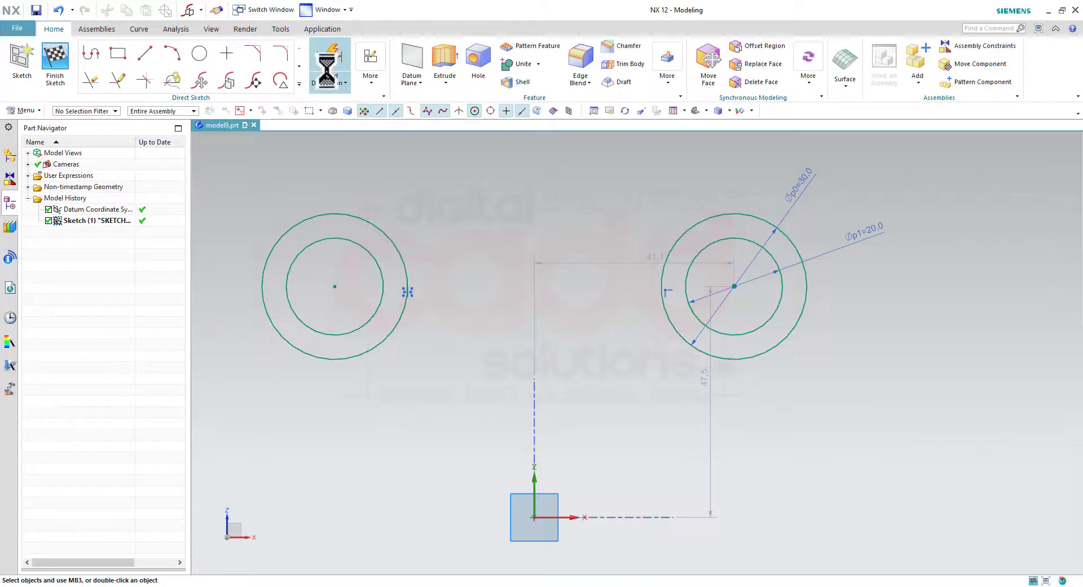
pyautogui.click(335, 286)
pyautogui.click(734, 286)
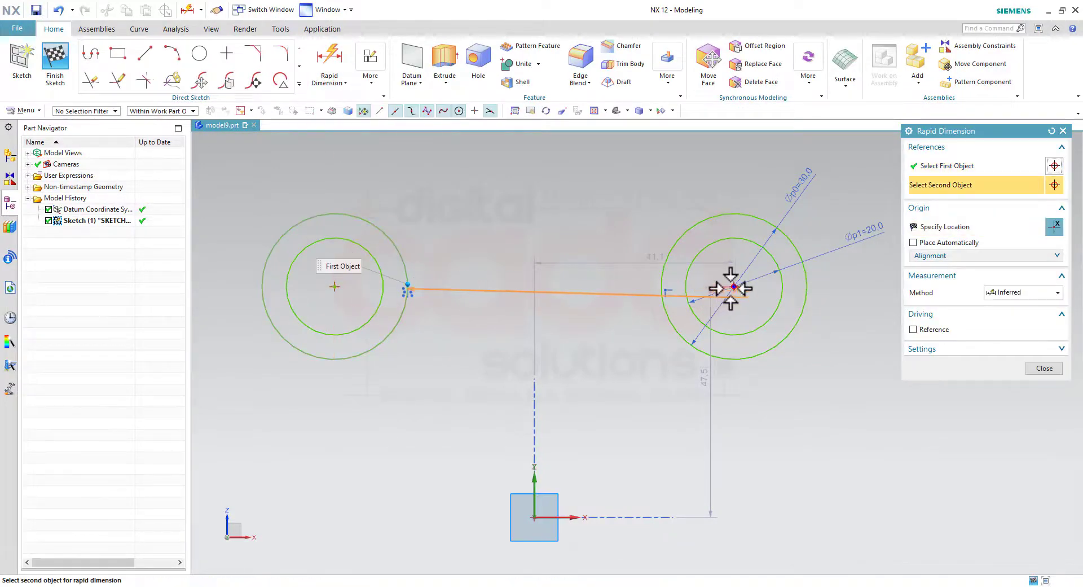
pyautogui.click(554, 163)
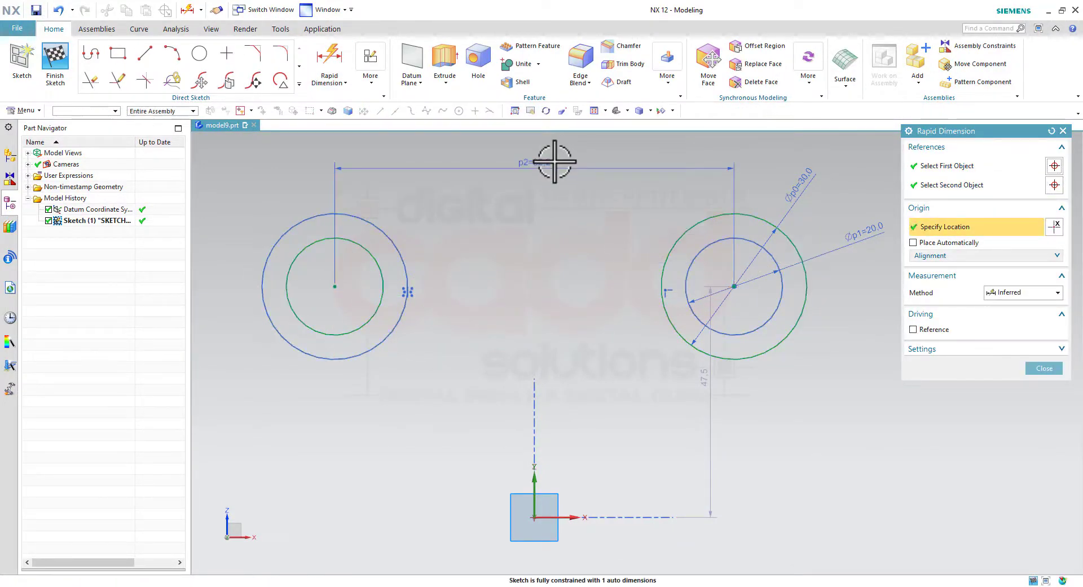
pyautogui.write('50')
pyautogui.press('Return')
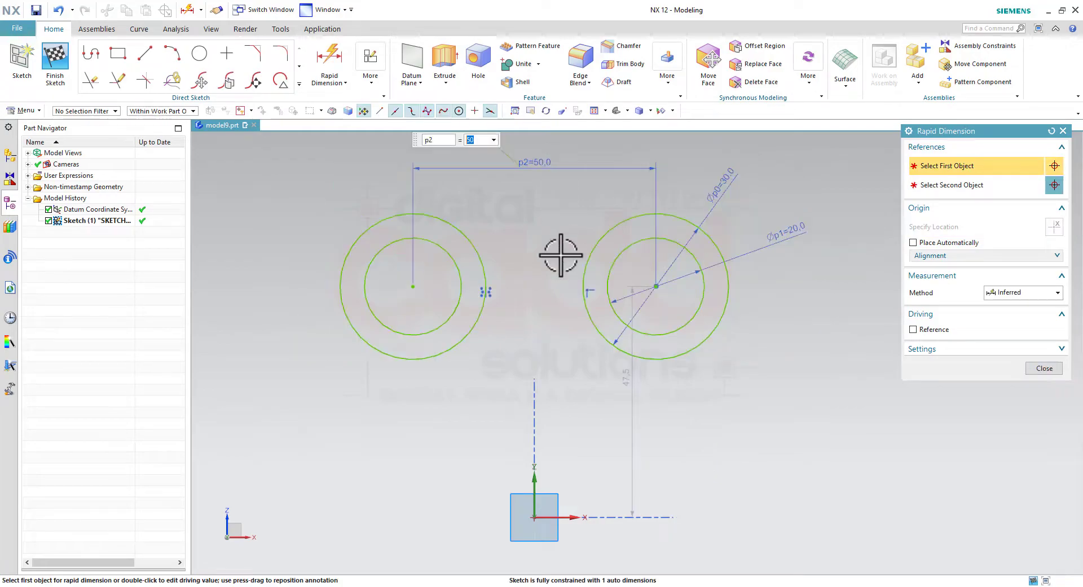
# Step: Fix the circle centre 40 mm above the horizontal axis and move that dimension right
pyautogui.hotkey('alt', 'Tab')
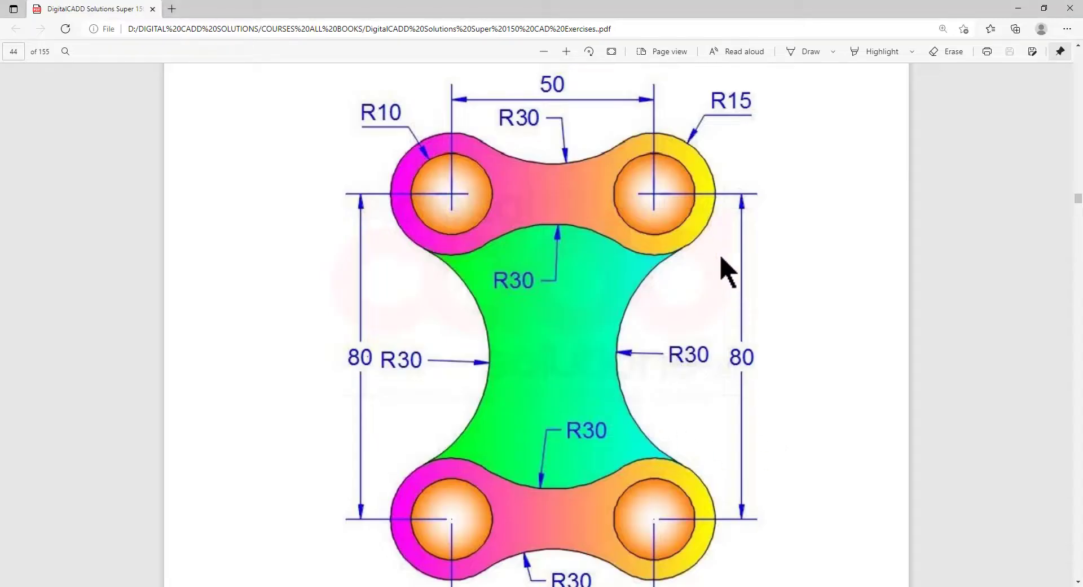
pyautogui.hotkey('alt', 'Tab')
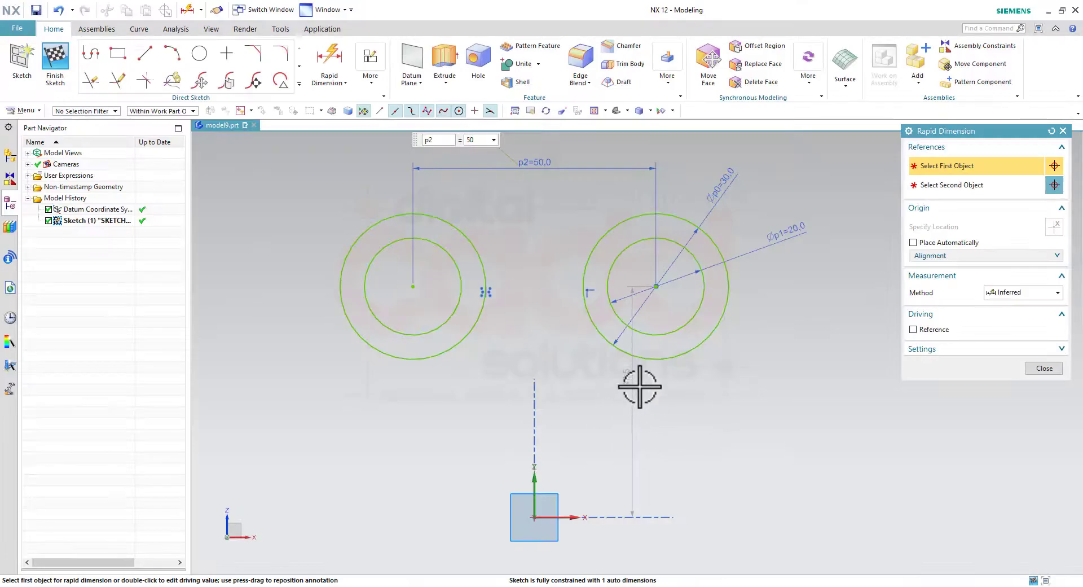
pyautogui.click(627, 385)
pyautogui.write('40')
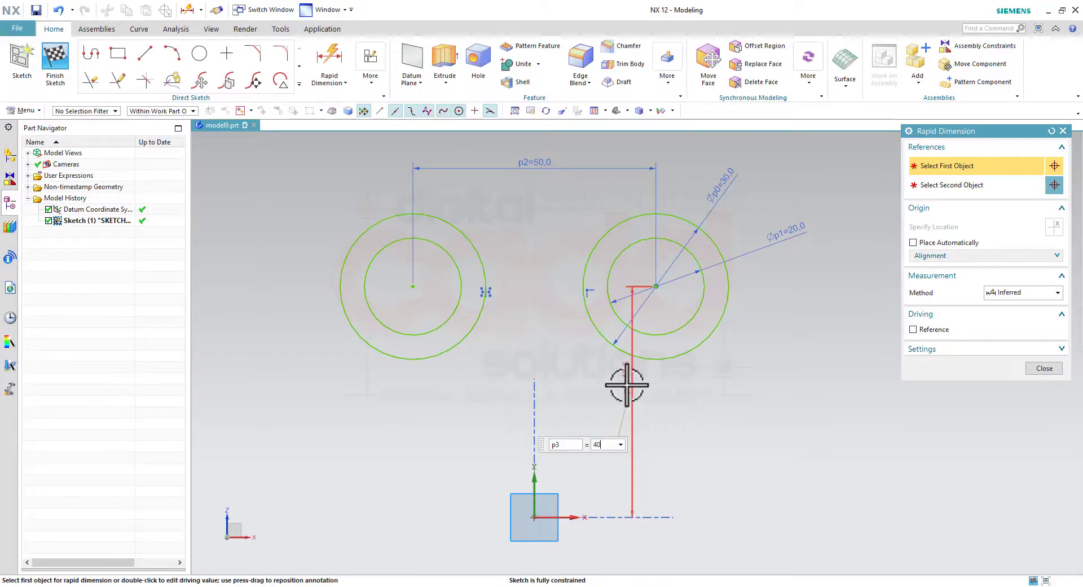
pyautogui.press('Return')
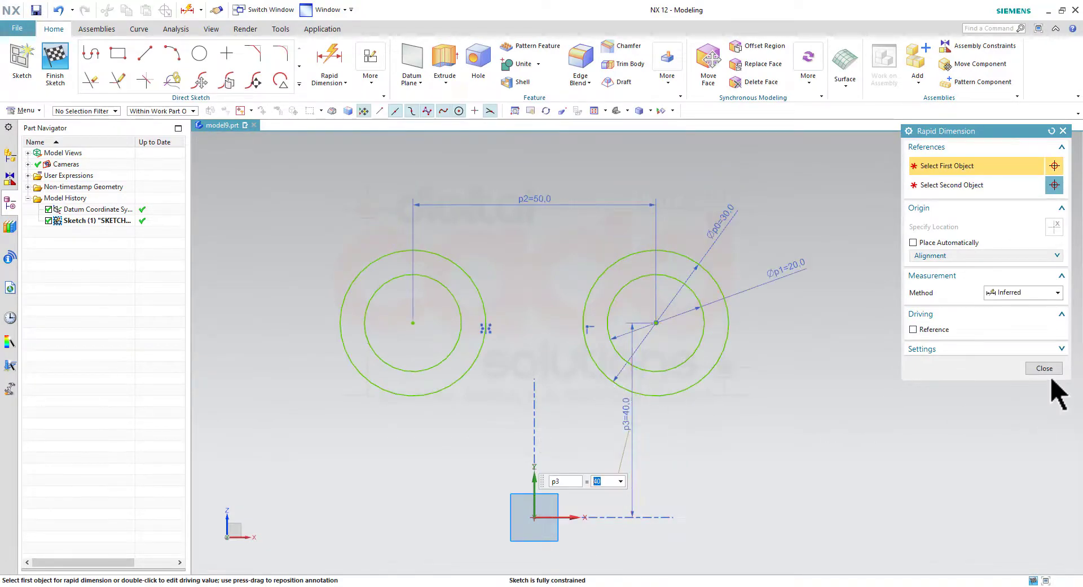
pyautogui.click(1044, 368)
pyautogui.moveTo(631, 416); pyautogui.dragTo(790, 416)
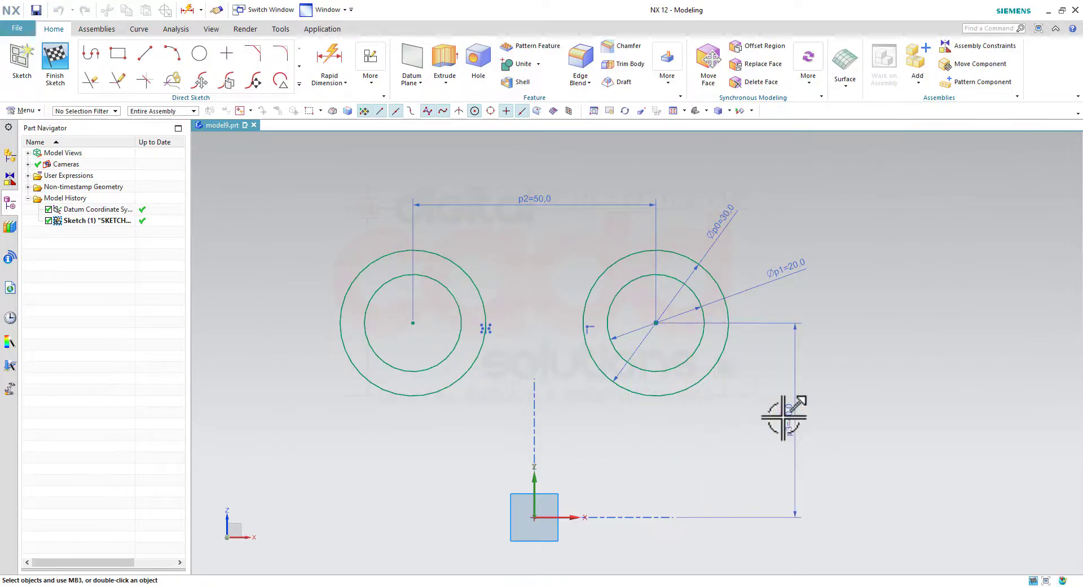
pyautogui.hotkey('alt', 'Tab')
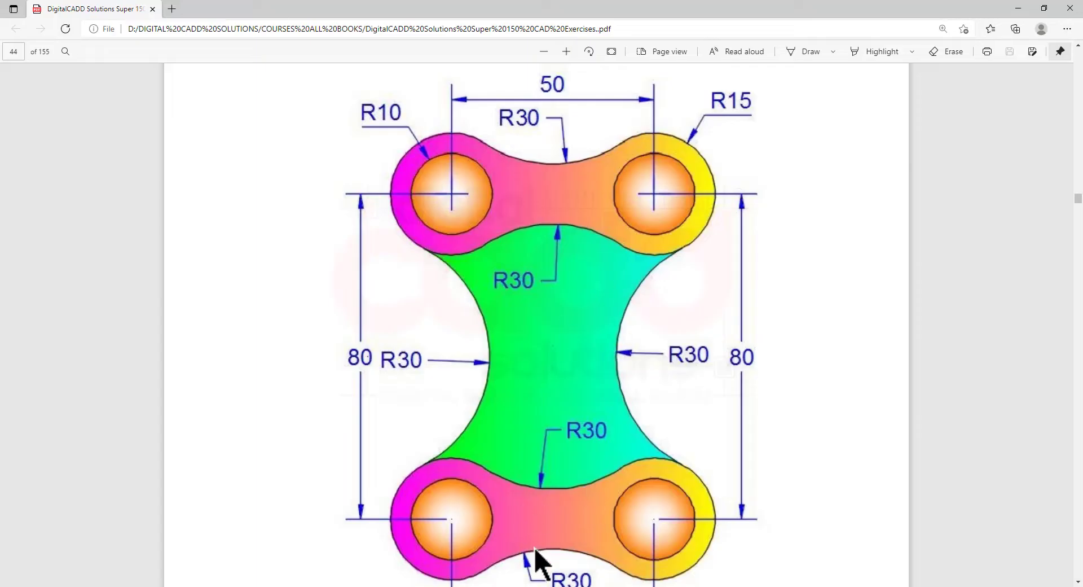
pyautogui.scroll(-2, 539, 561)
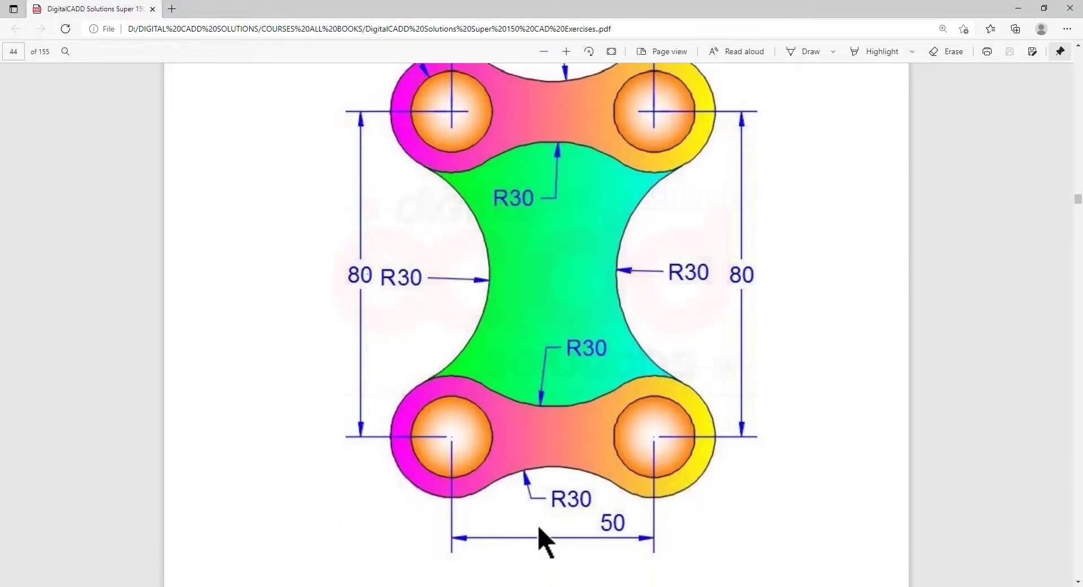
pyautogui.hotkey('alt', 'Tab')
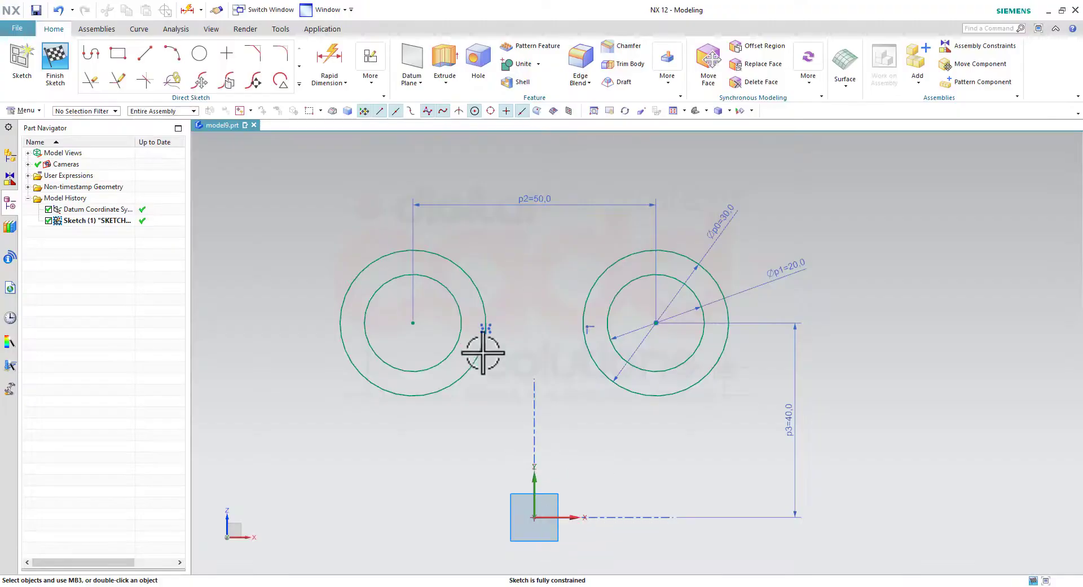
pyautogui.hotkey('alt', 'Tab')
pyautogui.scroll(3, 598, 260)
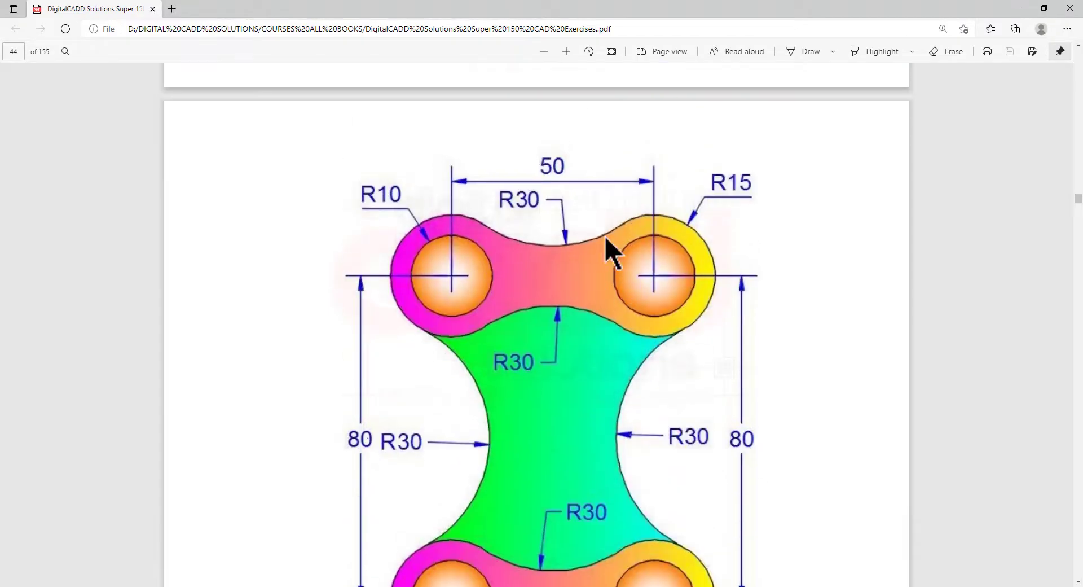
pyautogui.hotkey('alt', 'Tab')
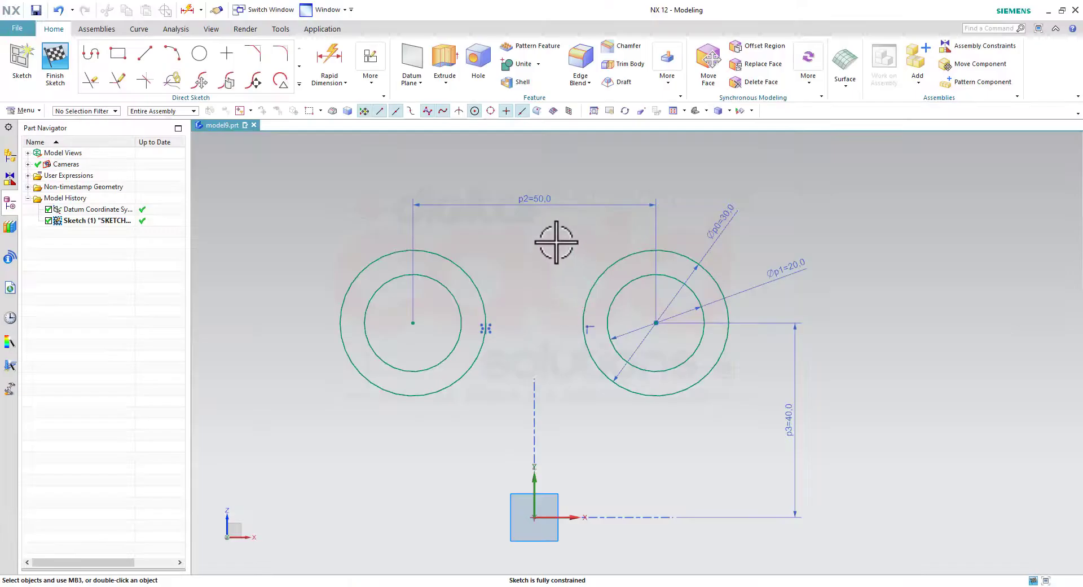
# Step: Join the two outer circles along the top with a radius-30 fillet arc
pyautogui.click(282, 53)
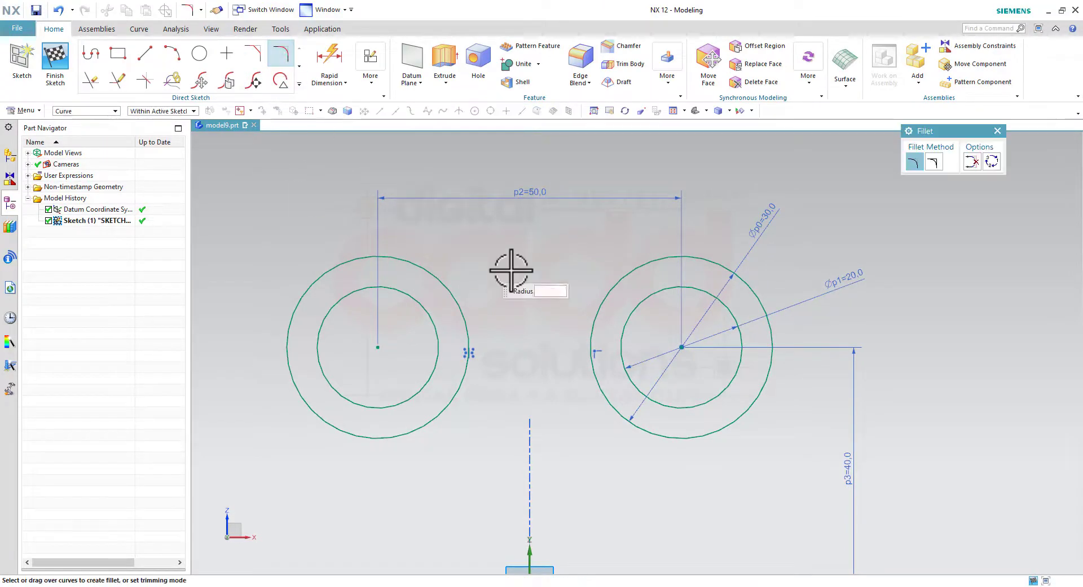
pyautogui.scroll(1, 519, 244)
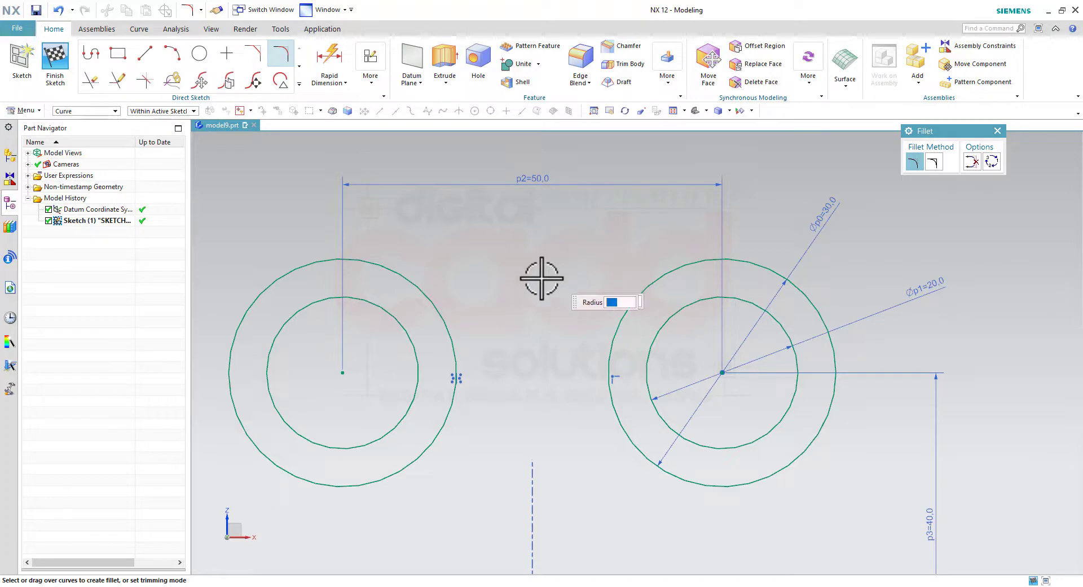
pyautogui.click(452, 306)
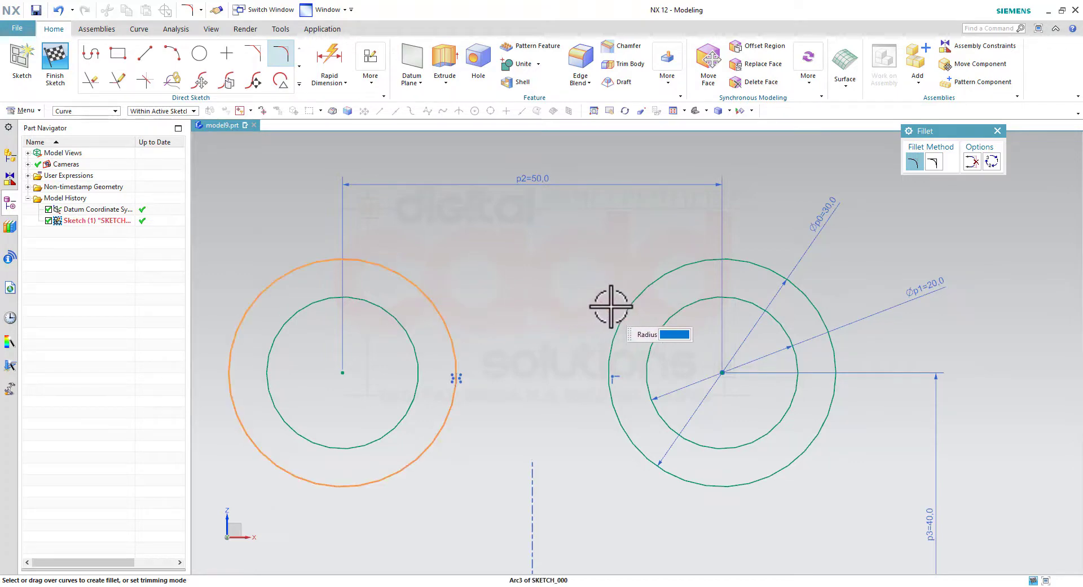
pyautogui.click(624, 299)
pyautogui.write('30')
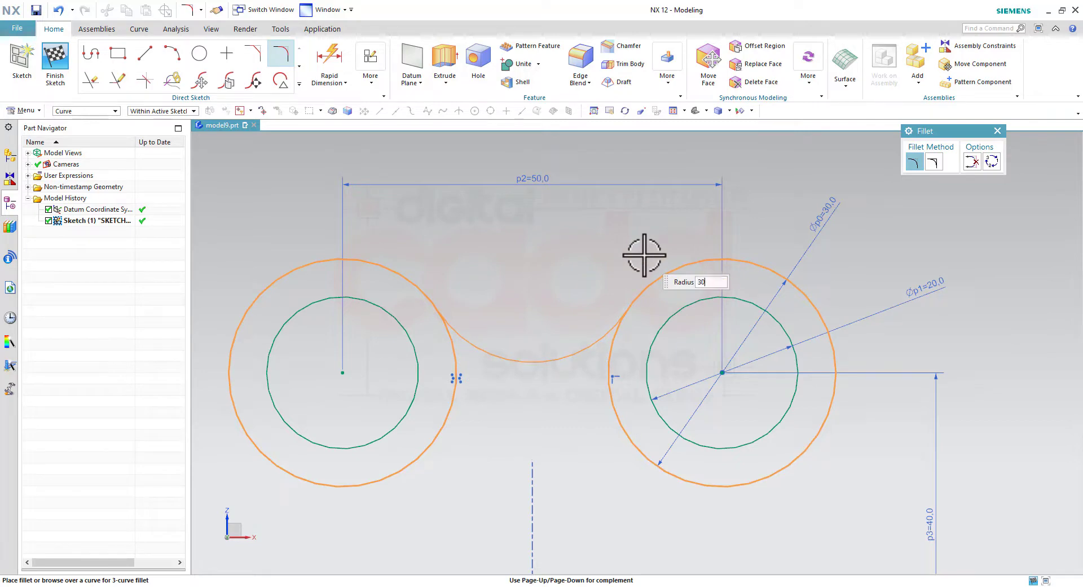
pyautogui.click(644, 255)
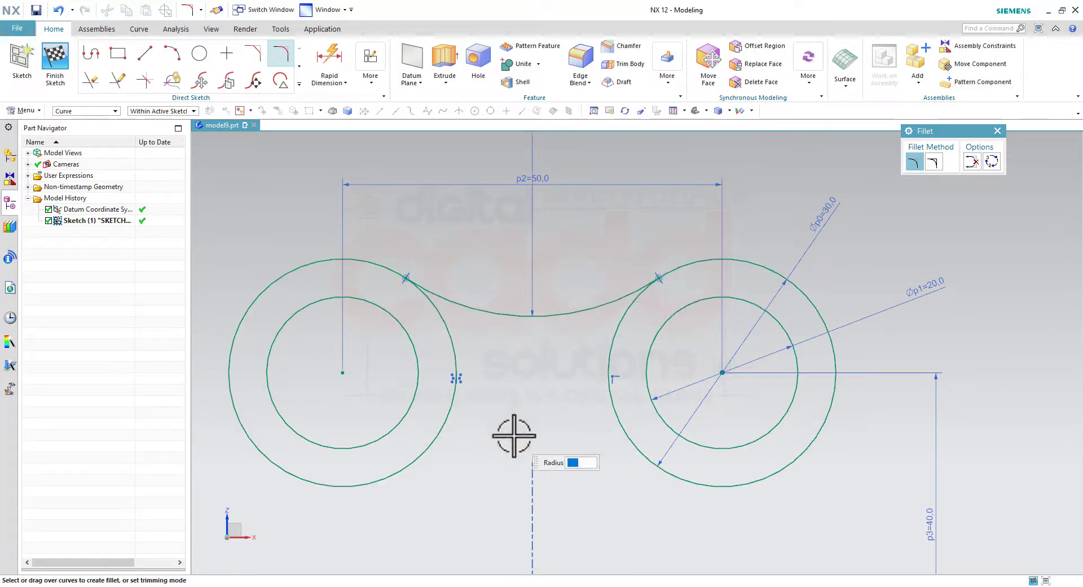
# Step: Add the matching lower radius-30 arc between the outer circles using the alternate fillet
pyautogui.click(412, 466)
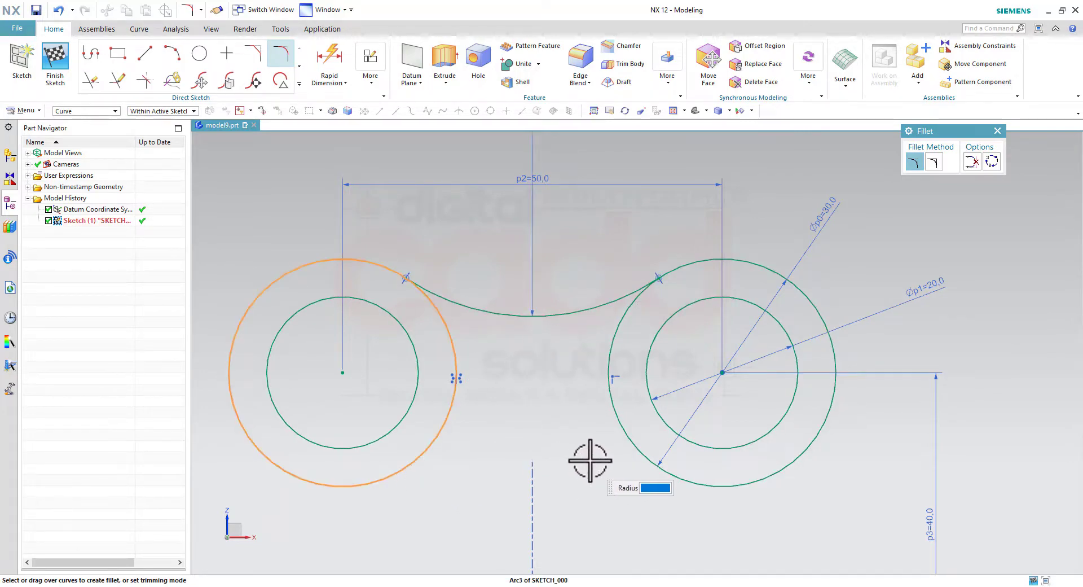
pyautogui.click(631, 448)
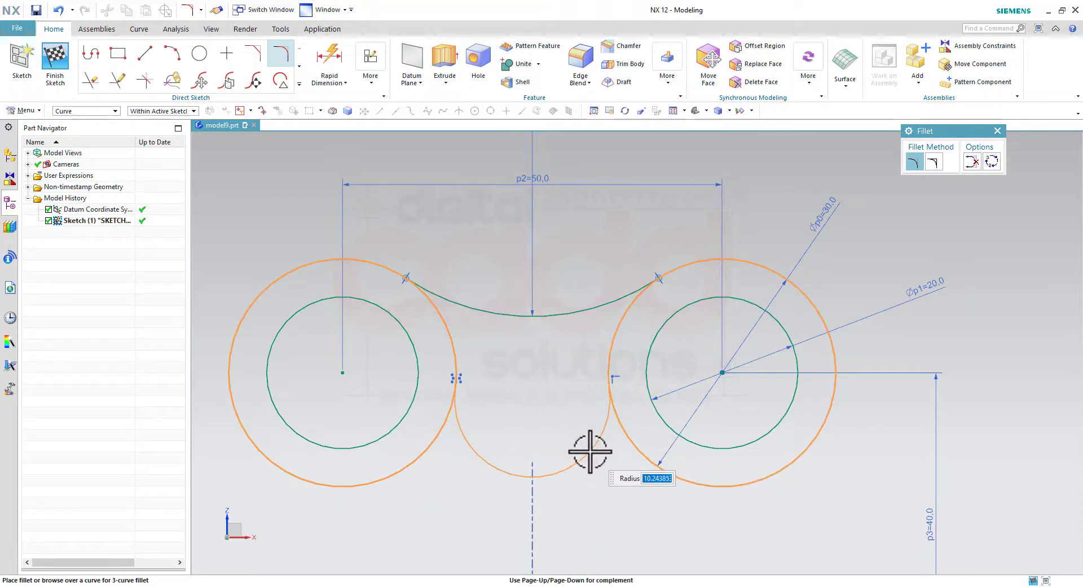
pyautogui.click(991, 162)
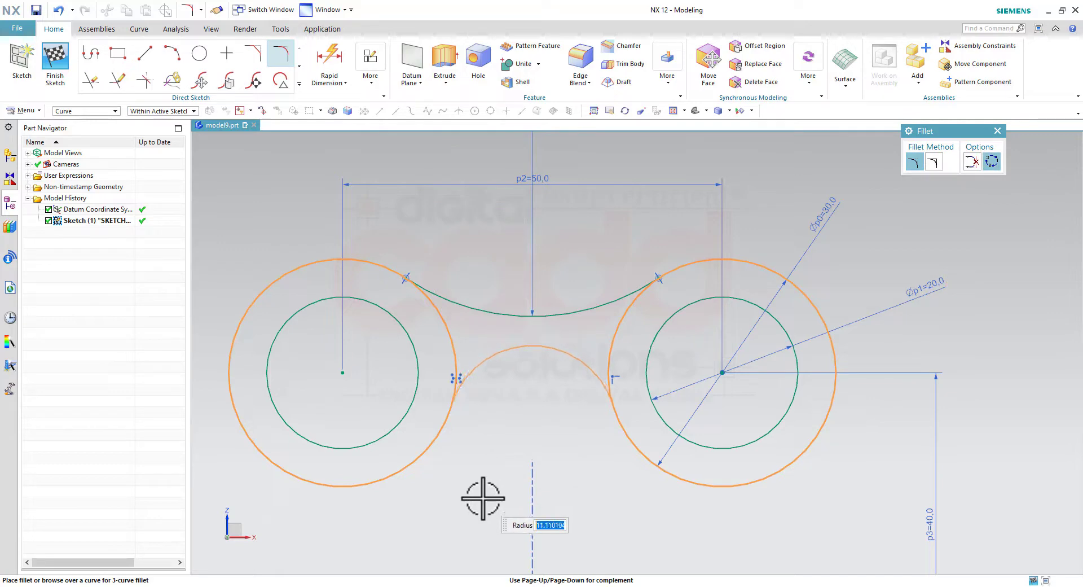
pyautogui.write('30')
pyautogui.press('Return')
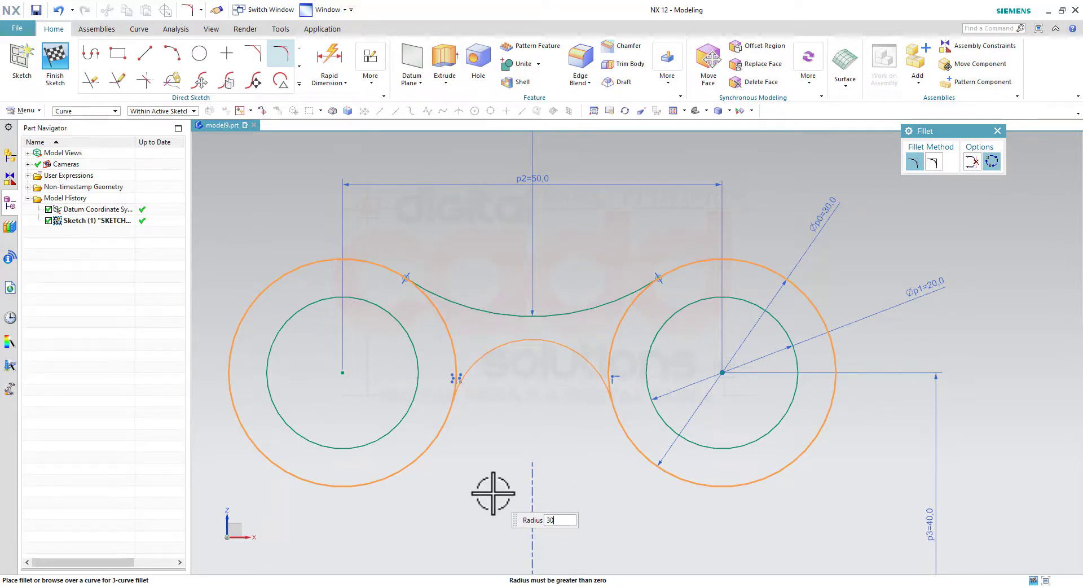
pyautogui.press('Return')
pyautogui.scroll(-4, 527, 439)
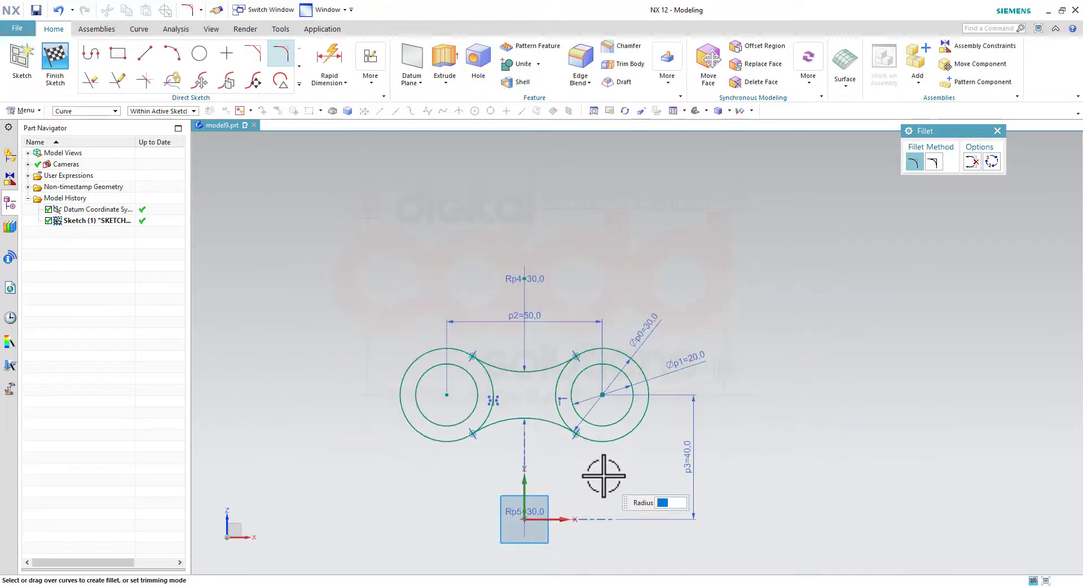
pyautogui.press('Escape')
pyautogui.scroll(2, 507, 552)
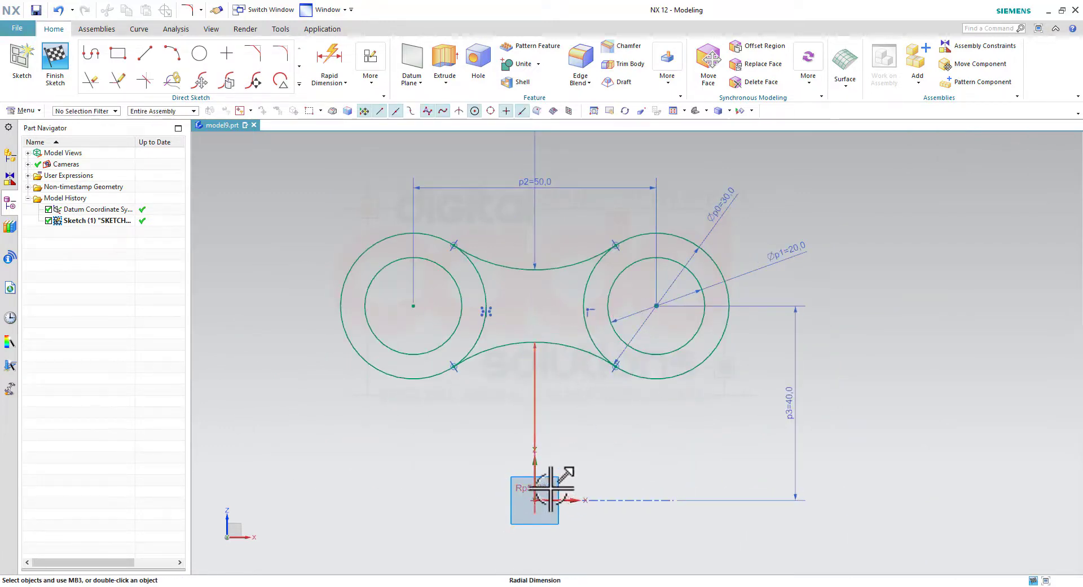
# Step: Move the Rp5 radius label to the sketch middle and select the whole link outline
pyautogui.moveTo(550, 488); pyautogui.dragTo(539, 316)
pyautogui.scroll(-1, 545, 333)
pyautogui.scroll(1, 627, 389)
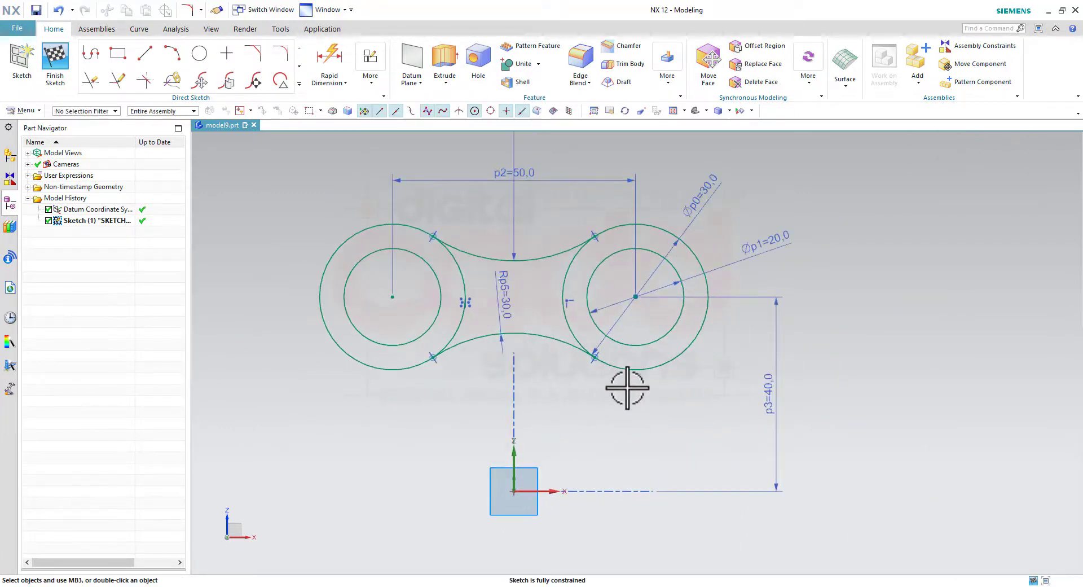
pyautogui.moveTo(291, 198); pyautogui.dragTo(718, 395)
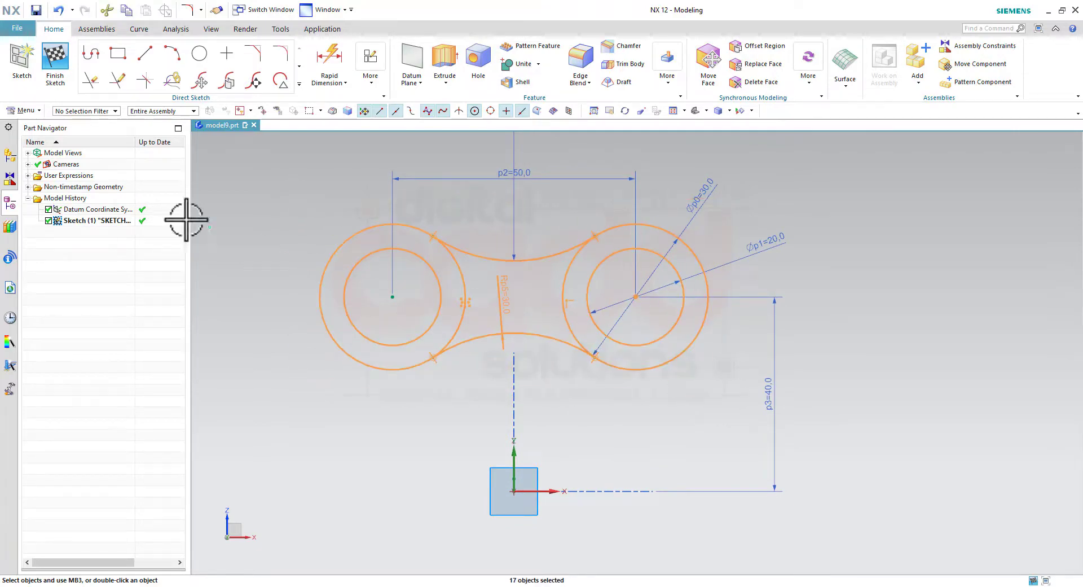
# Step: Mirror the selected link outline across the horizontal axis to form the lower boss pair
pyautogui.click(299, 84)
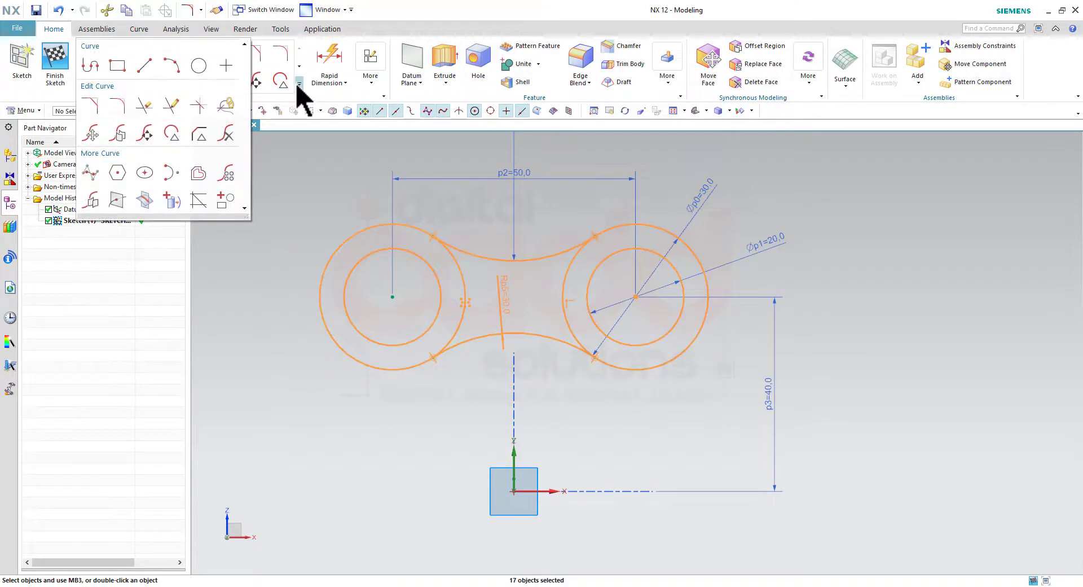
pyautogui.click(93, 199)
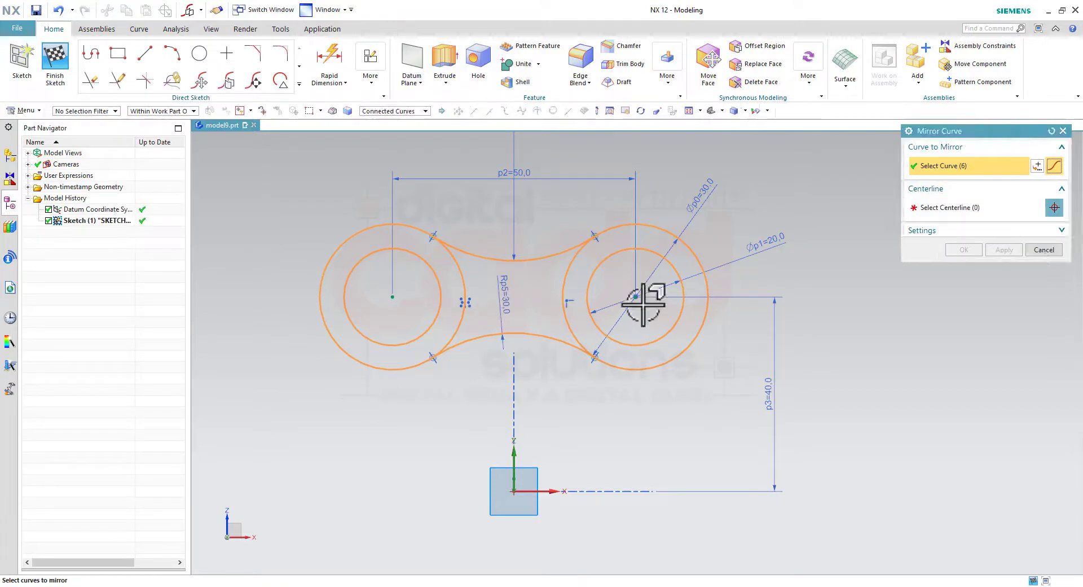
pyautogui.click(966, 214)
pyautogui.click(561, 492)
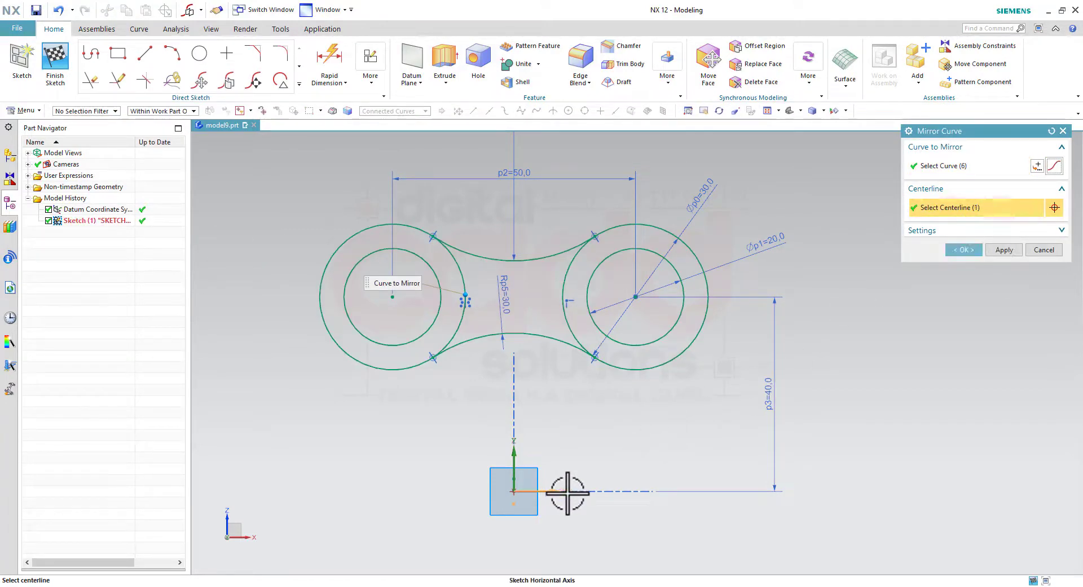
pyautogui.click(962, 251)
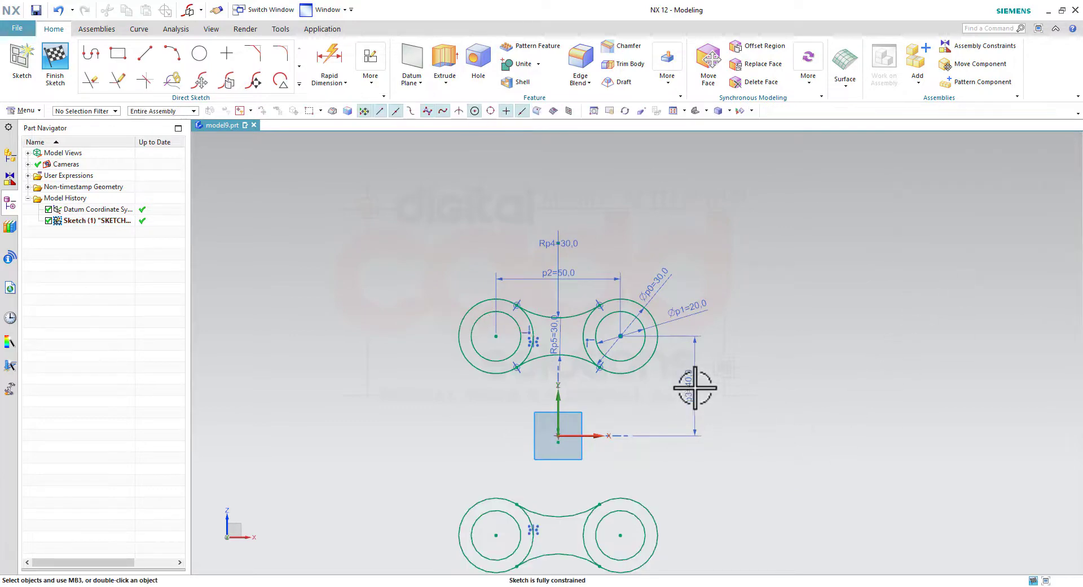
# Step: Compare the mirrored sketch with the reference drawing
pyautogui.scroll(-2, 694, 387)
pyautogui.scroll(3, 617, 357)
pyautogui.scroll(-3, 619, 435)
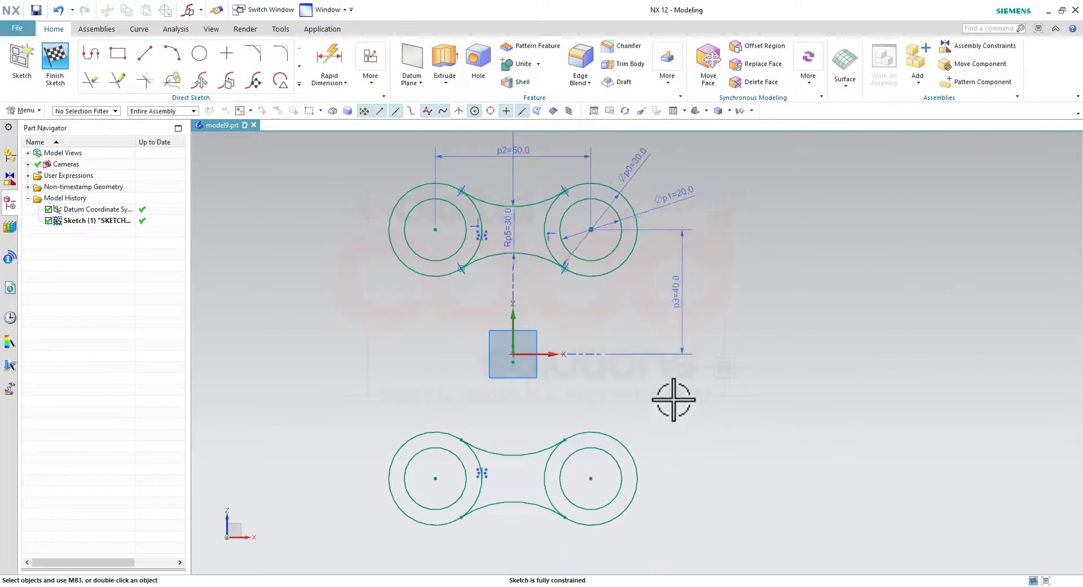
pyautogui.hotkey('alt', 'Tab')
pyautogui.scroll(-2, 657, 389)
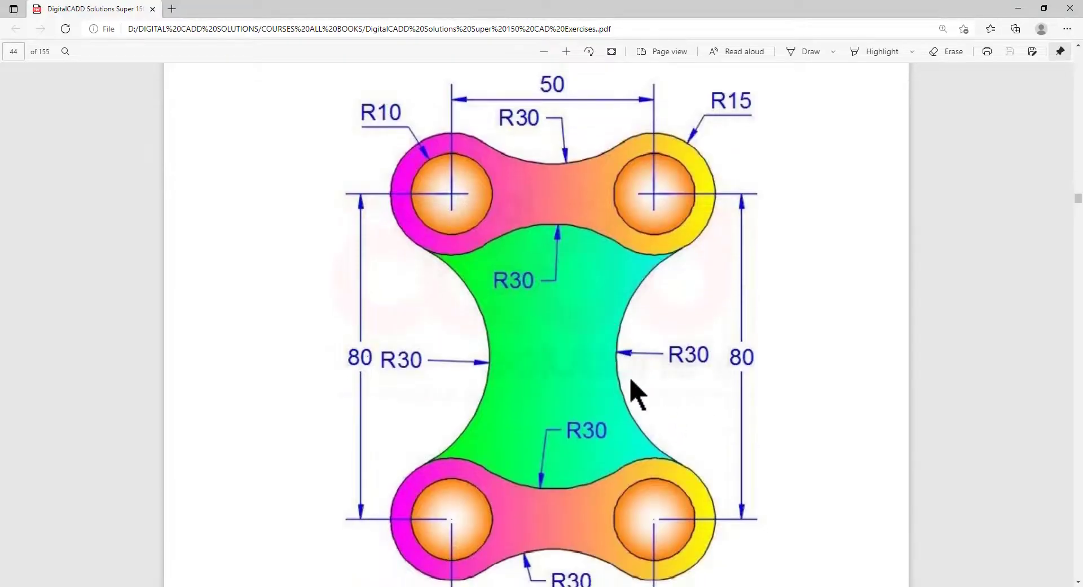
pyautogui.hotkey('alt', 'Tab')
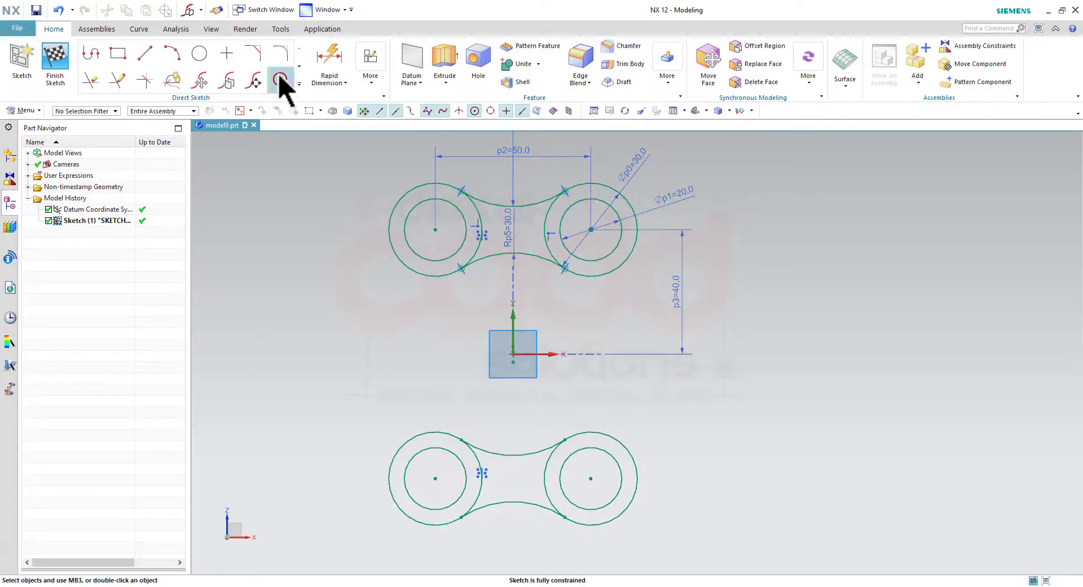
# Step: Join the upper-right and lower-right bosses with a radius-30 fillet arc, Rp6
pyautogui.click(280, 52)
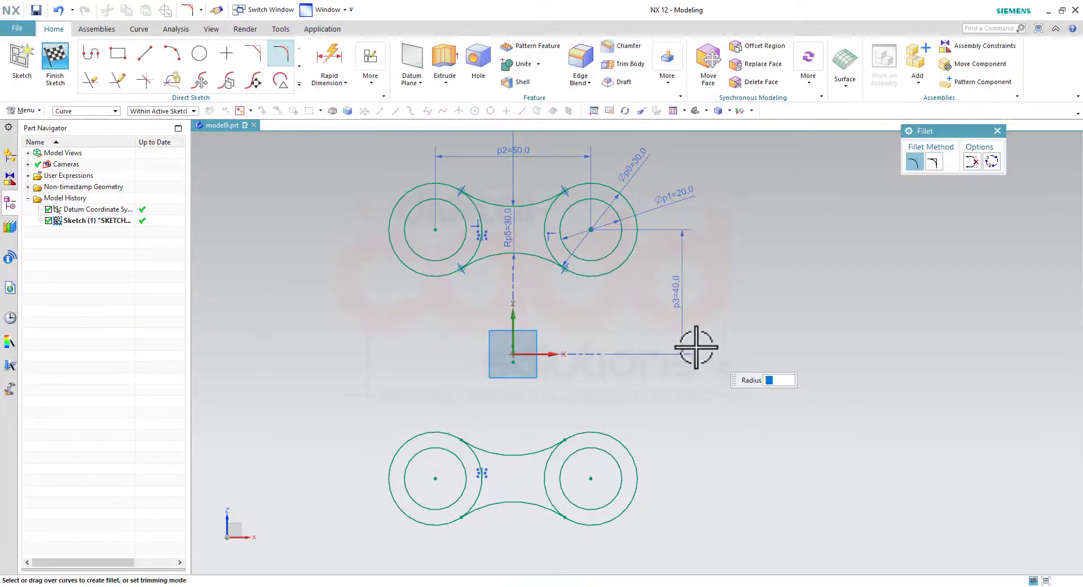
pyautogui.click(610, 275)
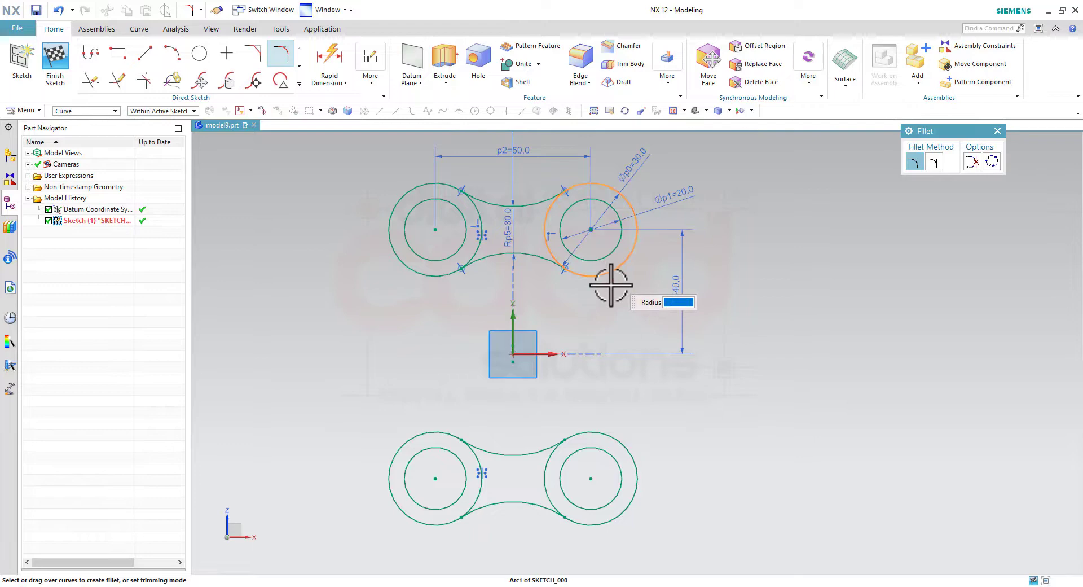
pyautogui.click(618, 435)
pyautogui.write('30')
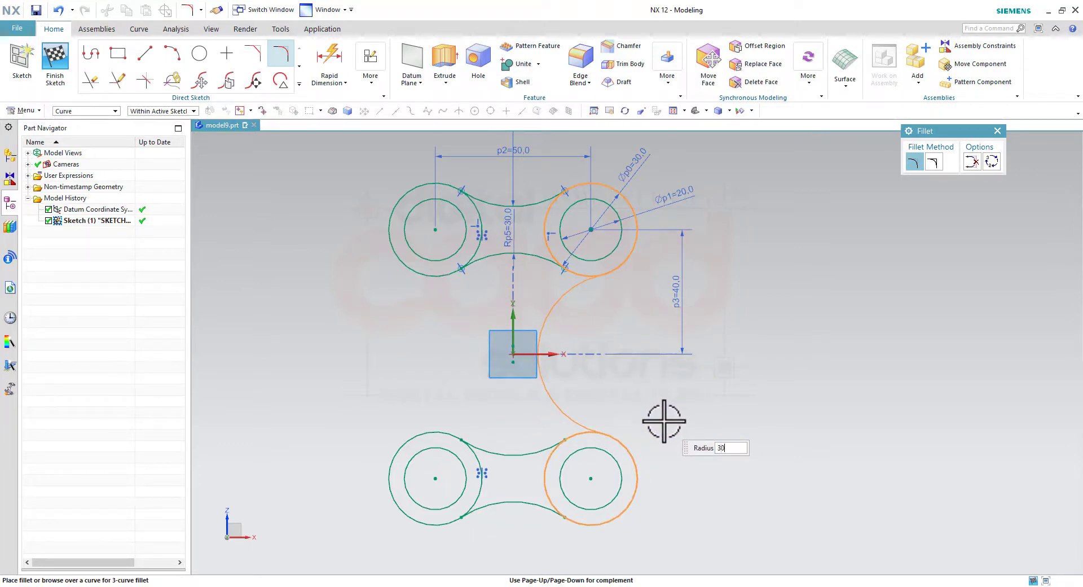
pyautogui.click(664, 421)
pyautogui.hotkey('alt', 'Tab')
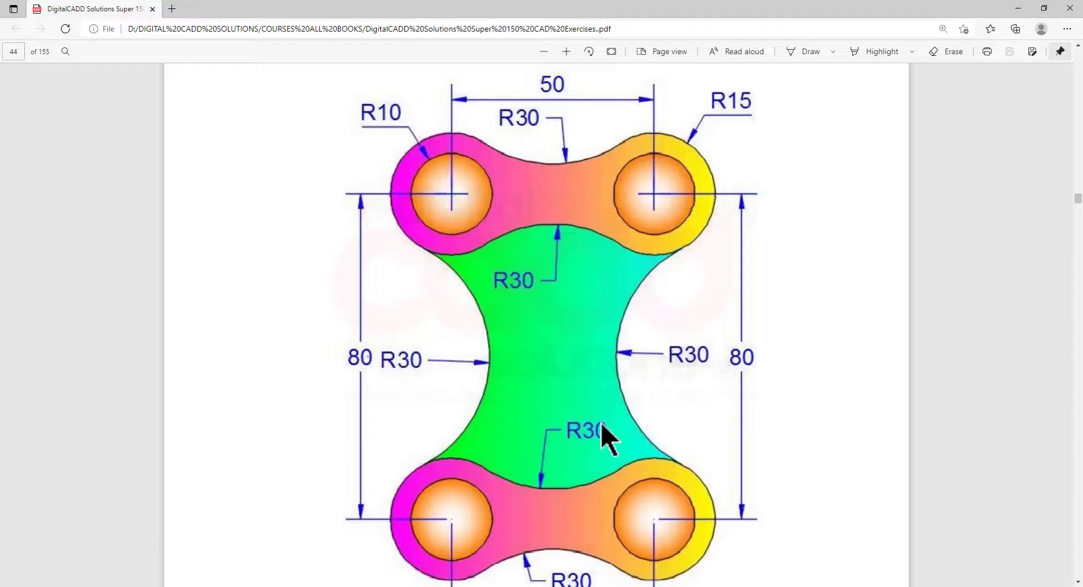
pyautogui.hotkey('alt', 'Tab')
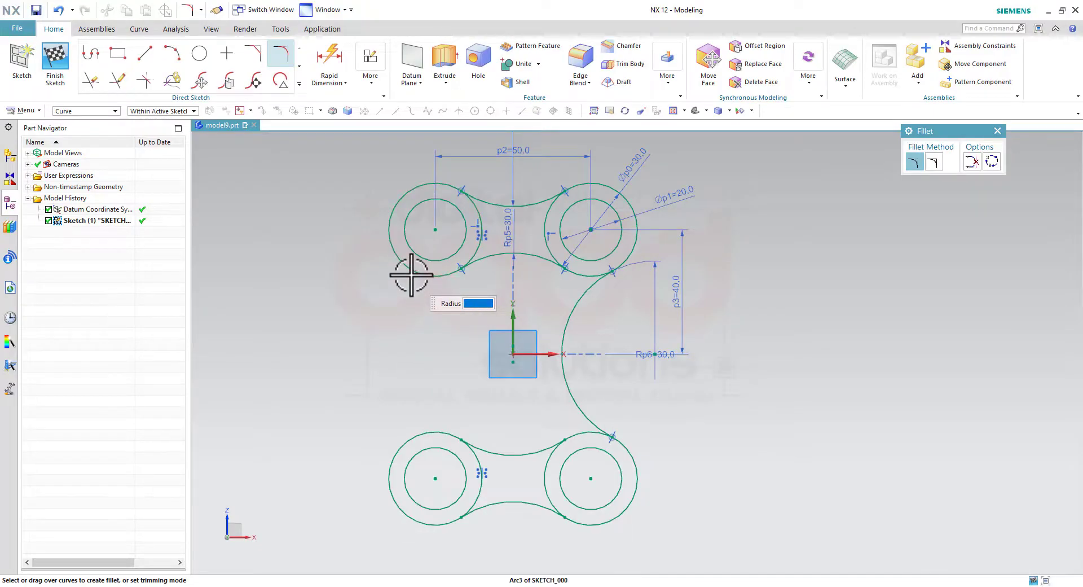
# Step: Try filleting the upper-left and lower-left circles, undoing the misplaced arcs
pyautogui.click(423, 432)
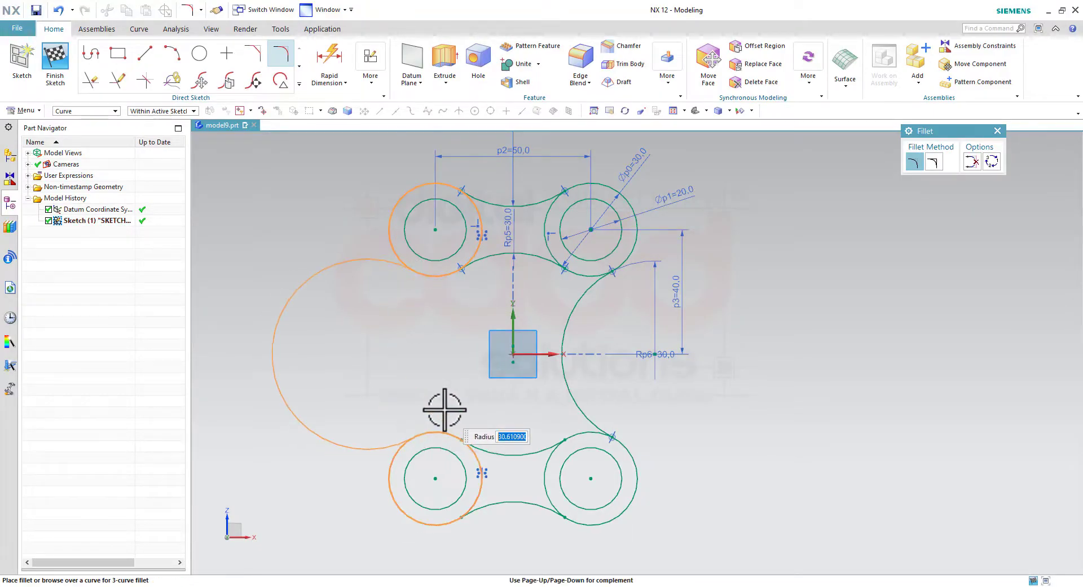
pyautogui.click(992, 162)
pyautogui.write('30')
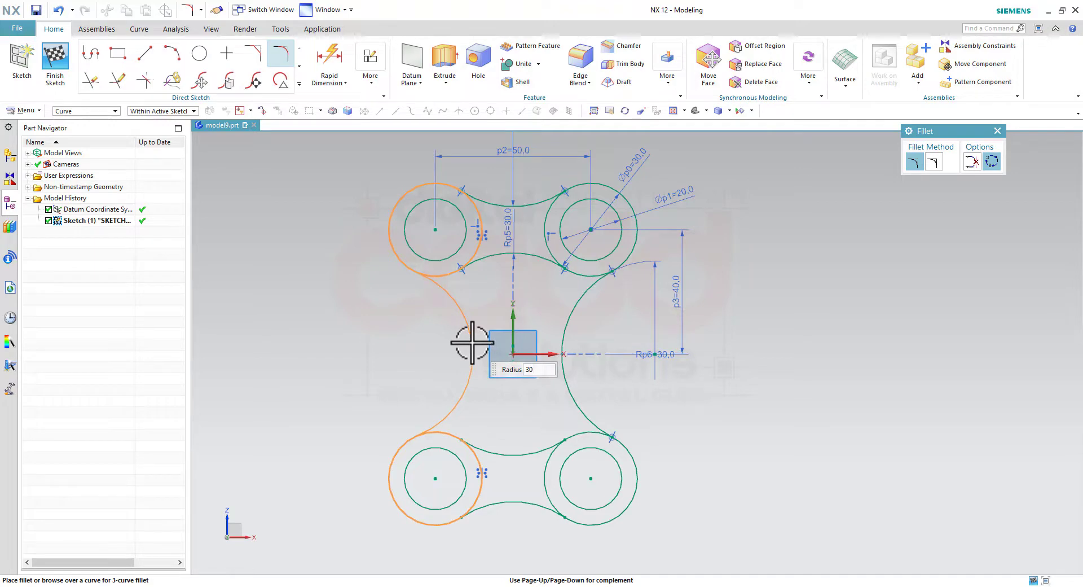
pyautogui.click(472, 342)
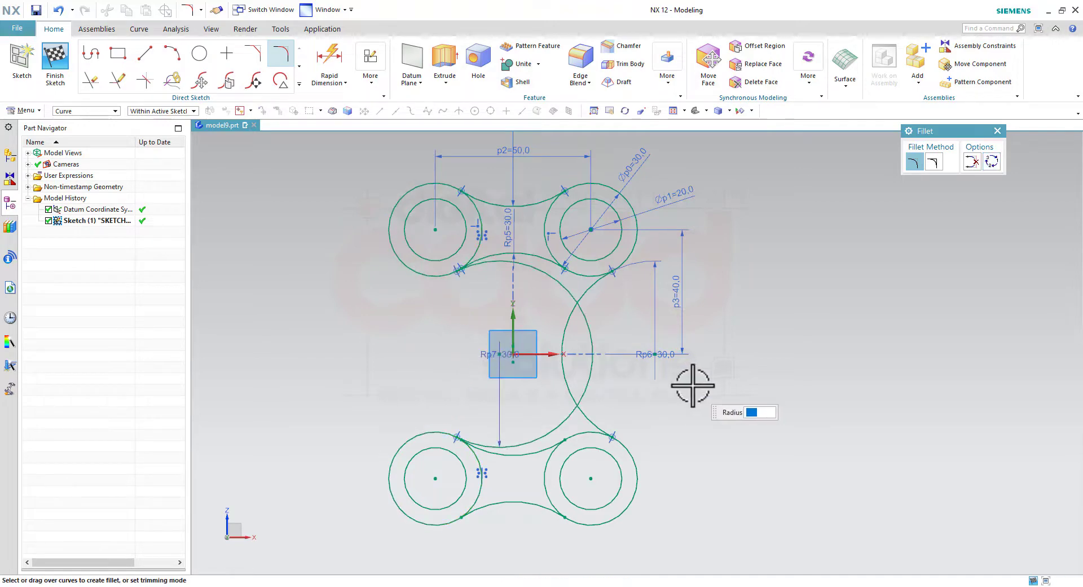
pyautogui.hotkey('ctrl', 'z')
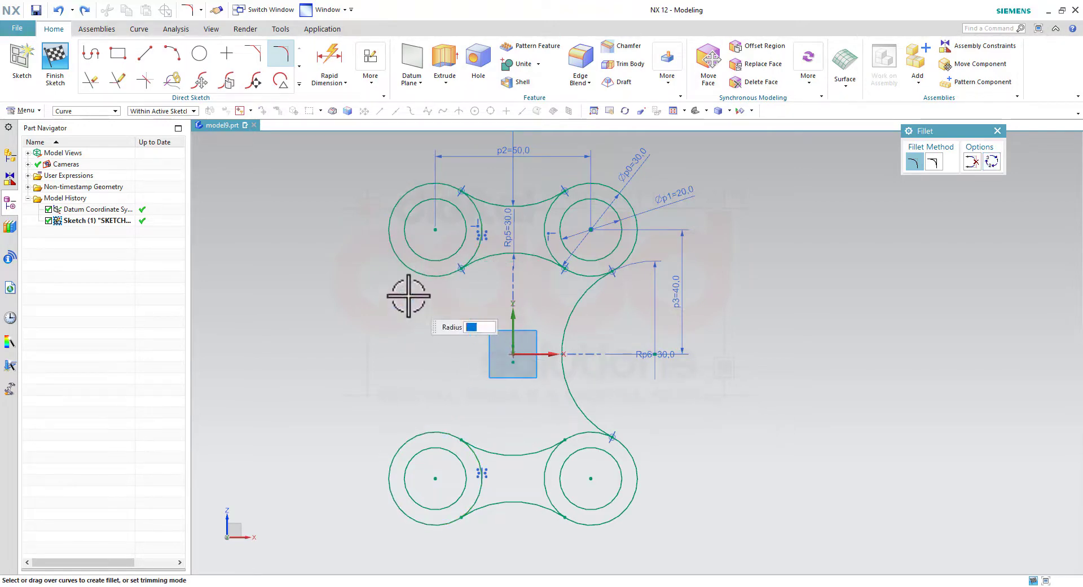
pyautogui.click(395, 259)
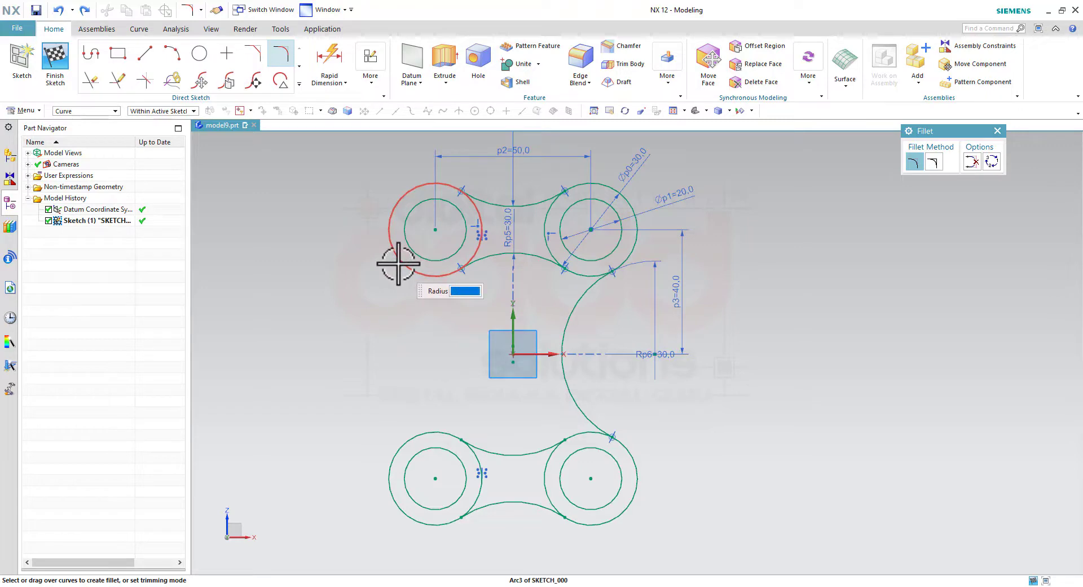
pyautogui.click(399, 439)
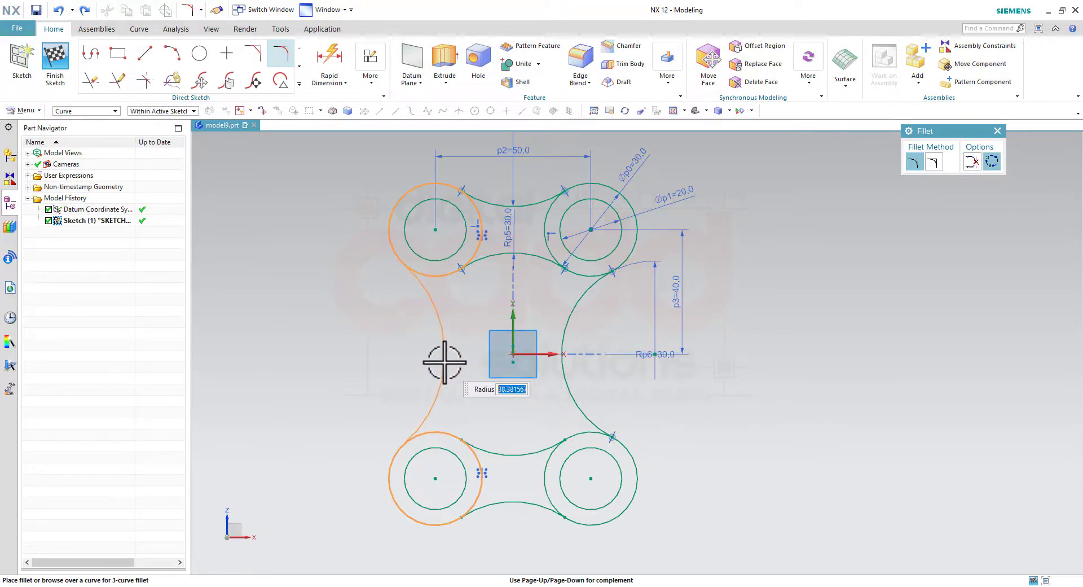
pyautogui.press('Return')
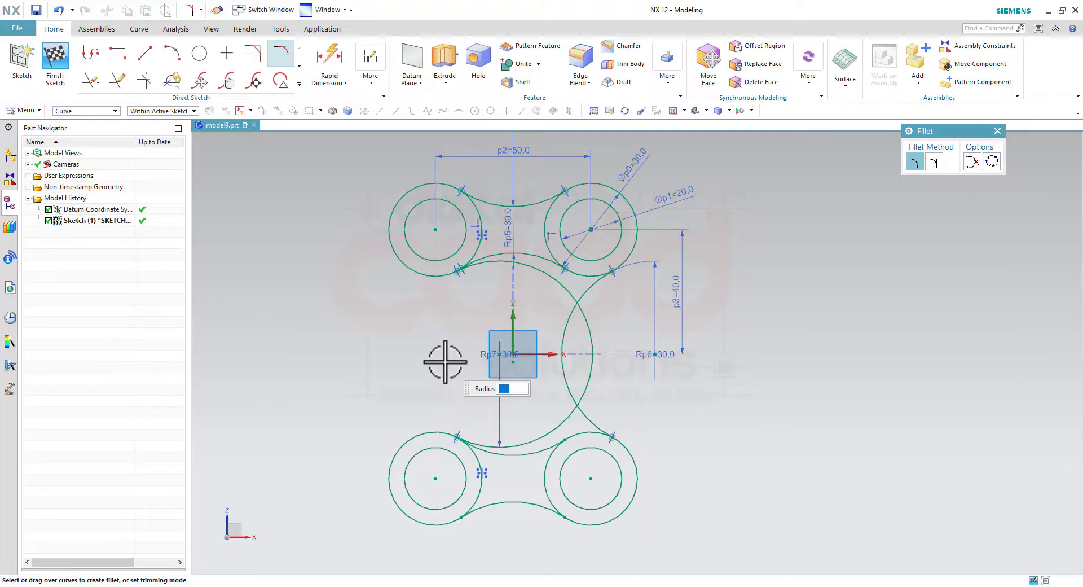
pyautogui.hotkey('ctrl', 'z')
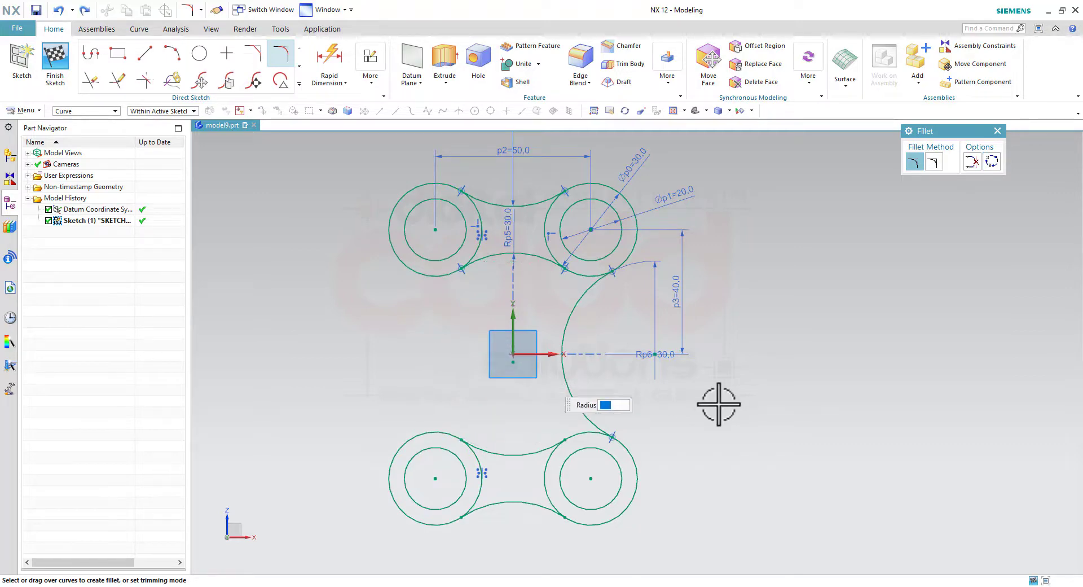
pyautogui.press('Escape')
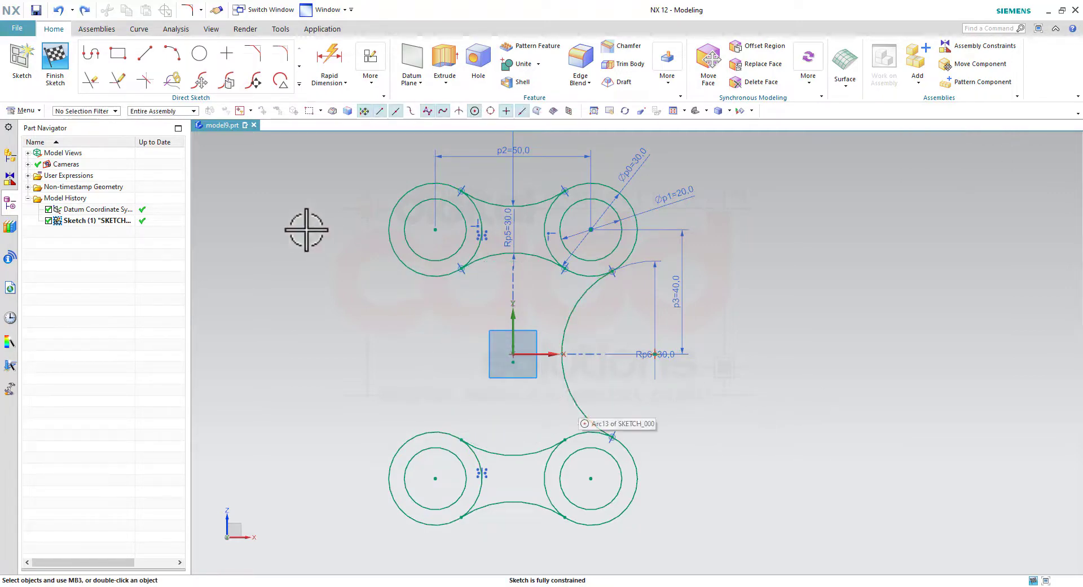
# Step: Place the concave radius-30 alternate fillet arc, Rp7, between the left bosses
pyautogui.click(280, 53)
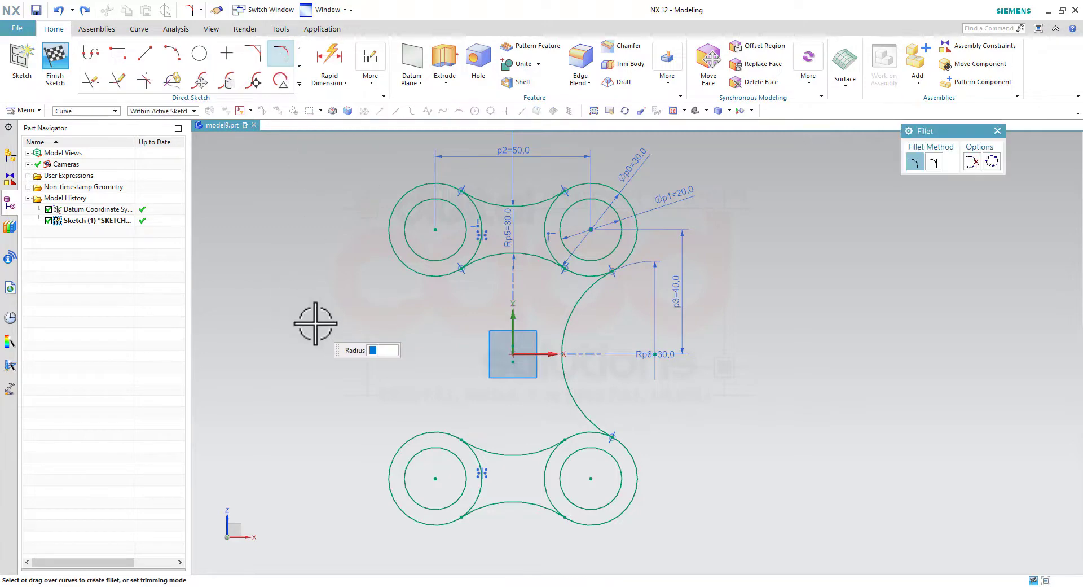
pyautogui.click(409, 272)
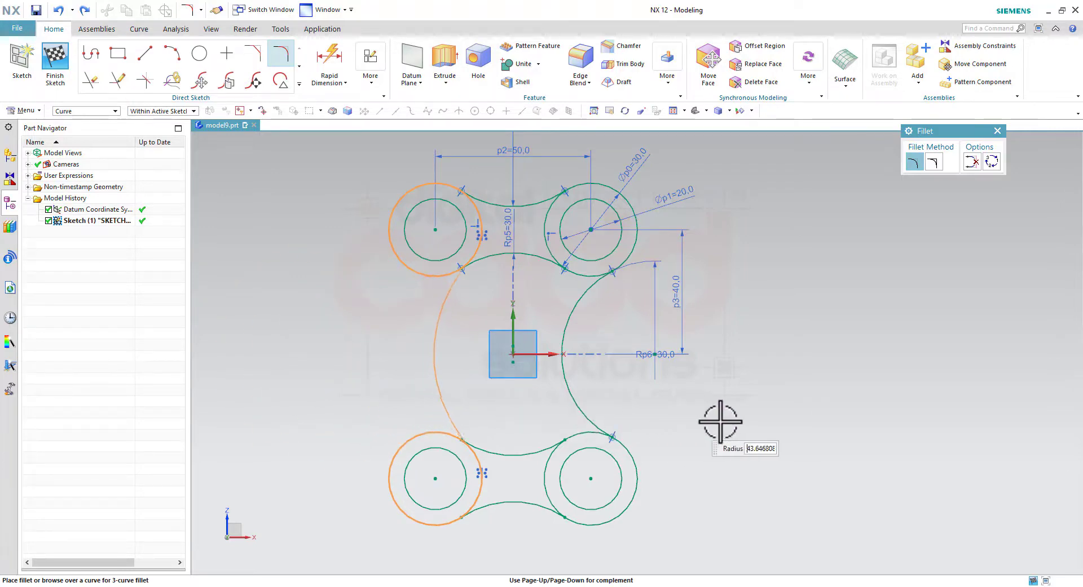
pyautogui.click(991, 162)
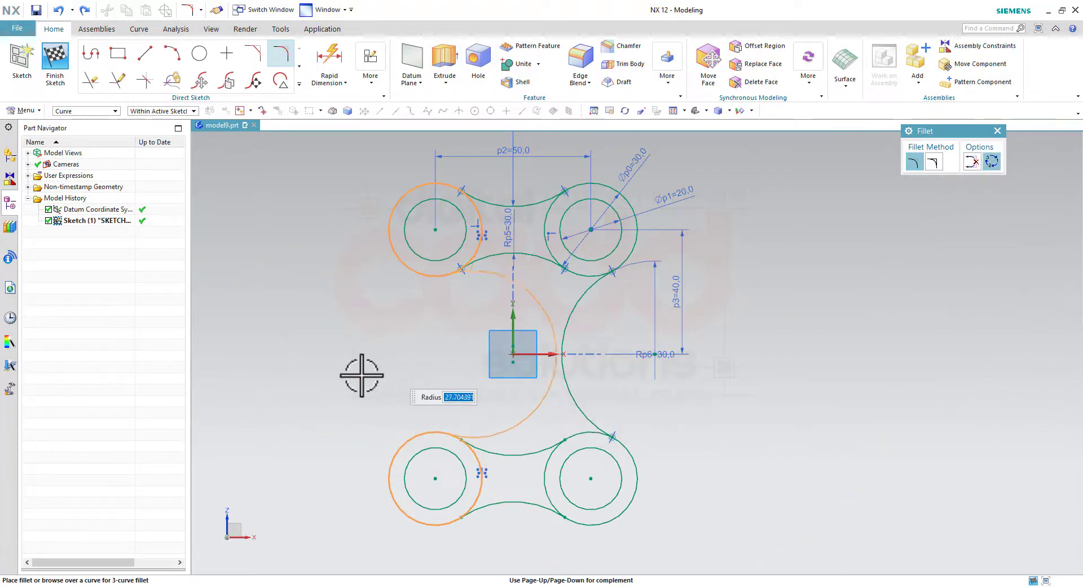
pyautogui.click(235, 341)
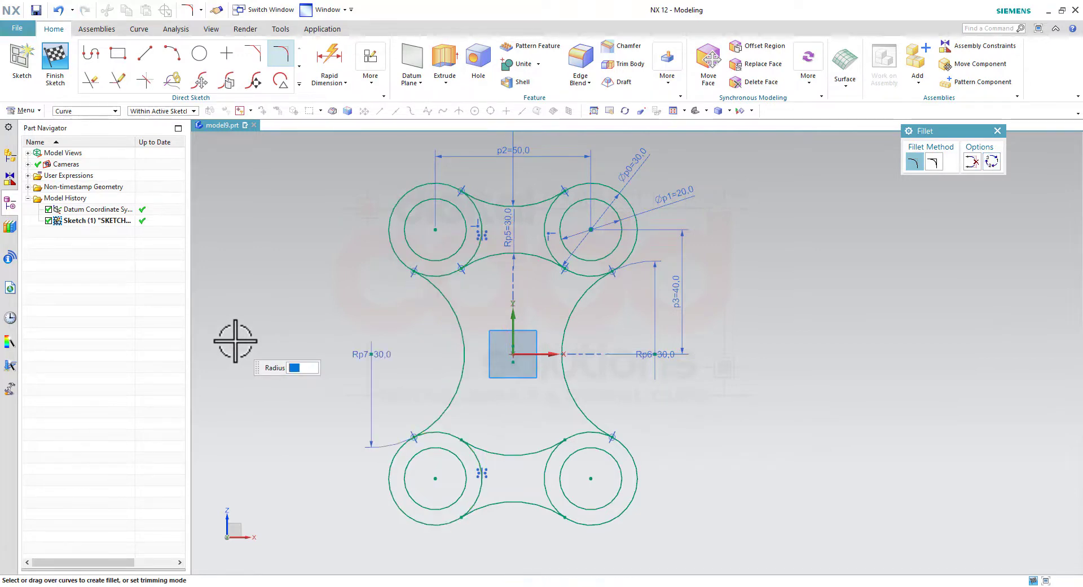
pyautogui.press('Escape')
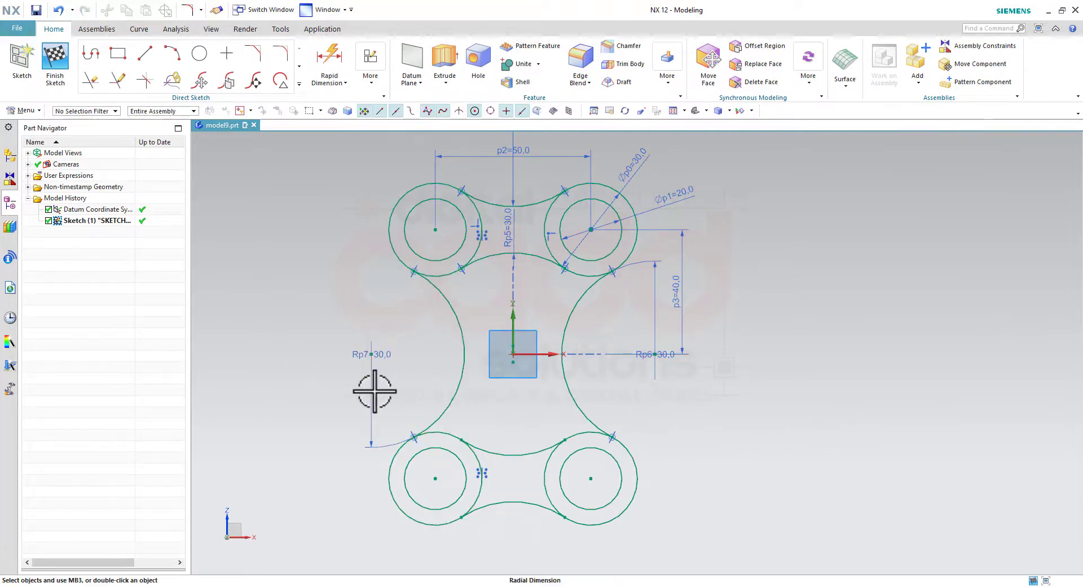
# Step: Drag the Rp7 and Rp6 radius labels inside the outline near the origin
pyautogui.moveTo(374, 390); pyautogui.dragTo(522, 365)
pyautogui.moveTo(653, 355); pyautogui.dragTo(528, 321)
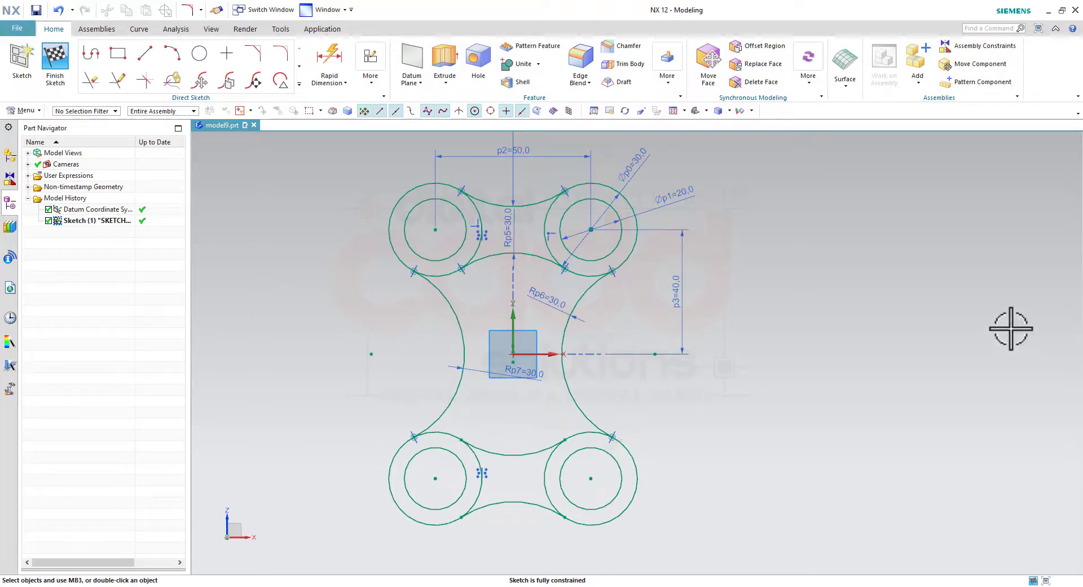
pyautogui.hotkey('alt', 'Tab')
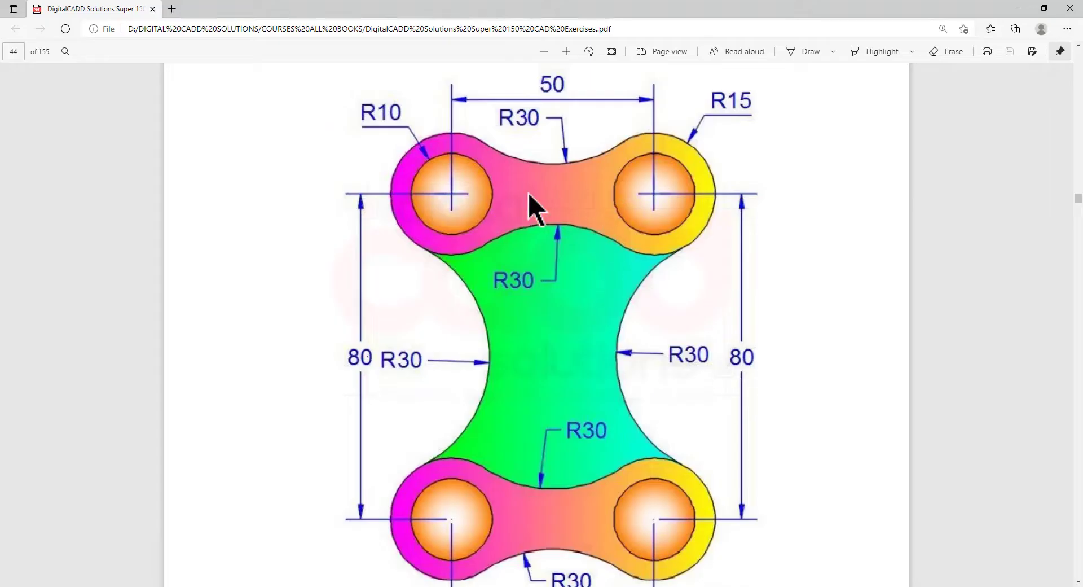
pyautogui.hotkey('alt', 'Tab')
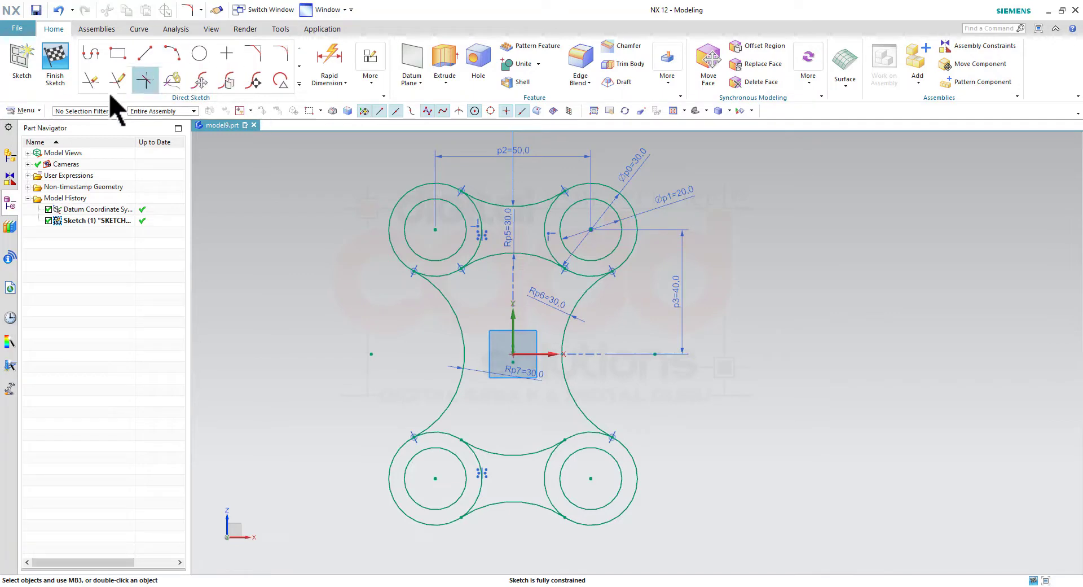
# Step: Quick-trim the inner arcs of the top-left and top-right outer circles
pyautogui.click(90, 81)
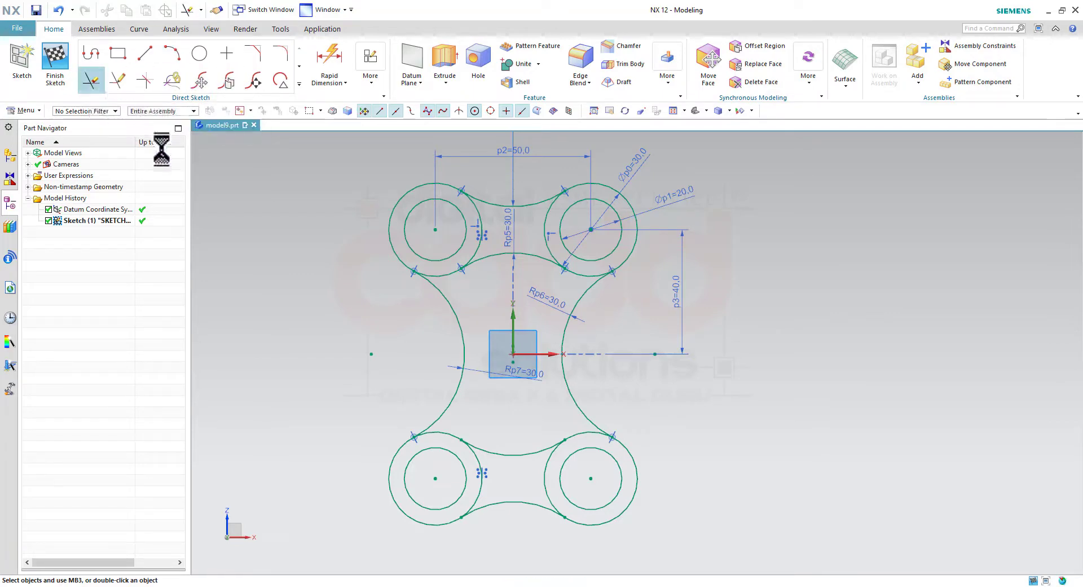
pyautogui.click(477, 214)
pyautogui.click(550, 250)
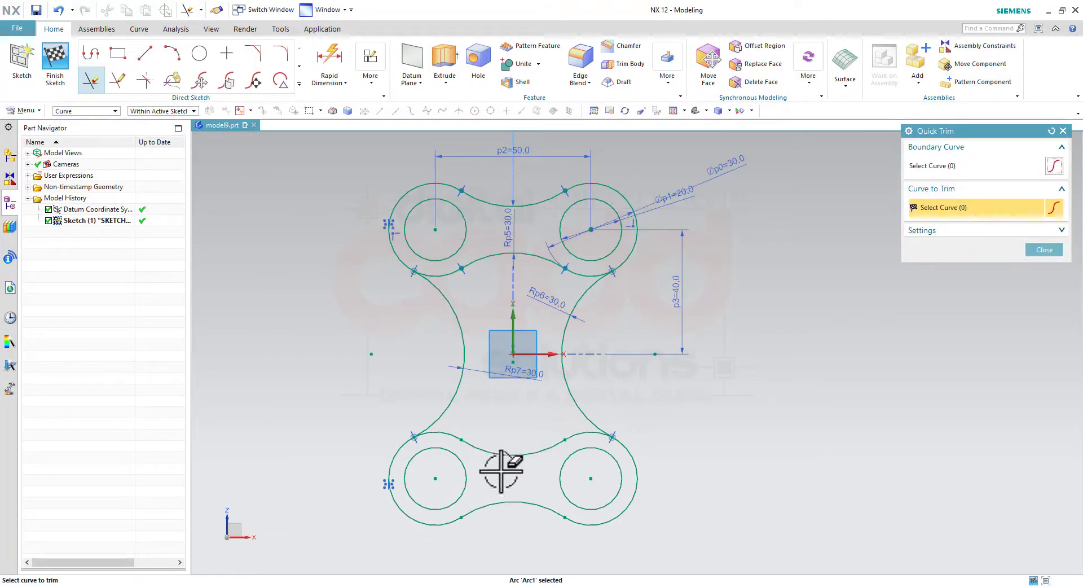
pyautogui.click(1040, 253)
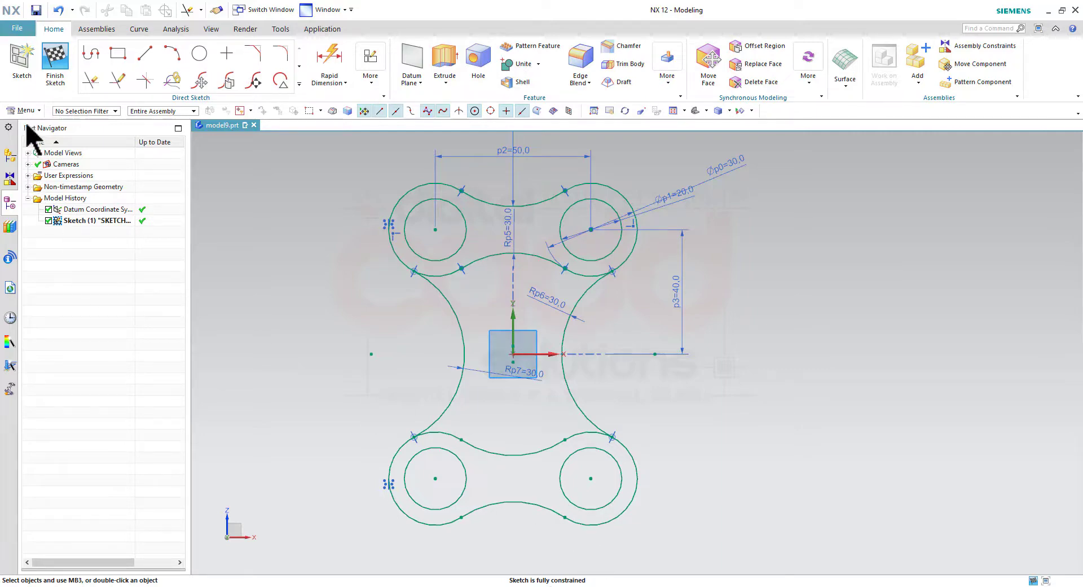
# Step: Finish the sketch and extrude the lower and upper boss-pair regions 10 mm symmetric
pyautogui.click(56, 79)
pyautogui.moveTo(664, 460); pyautogui.dragTo(742, 399, button='middle')
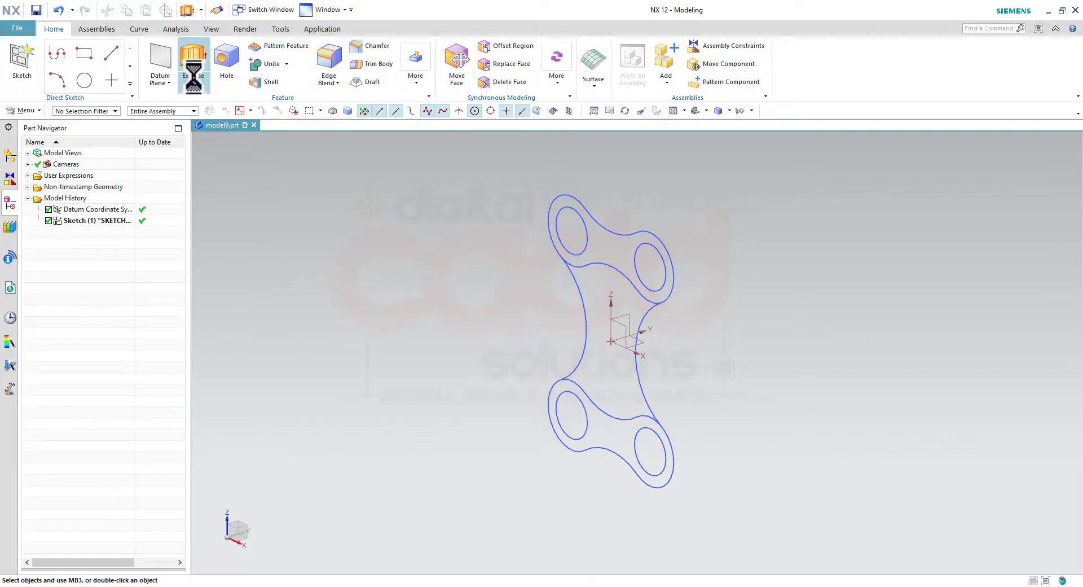
pyautogui.moveTo(769, 374); pyautogui.dragTo(568, 471, button='middle')
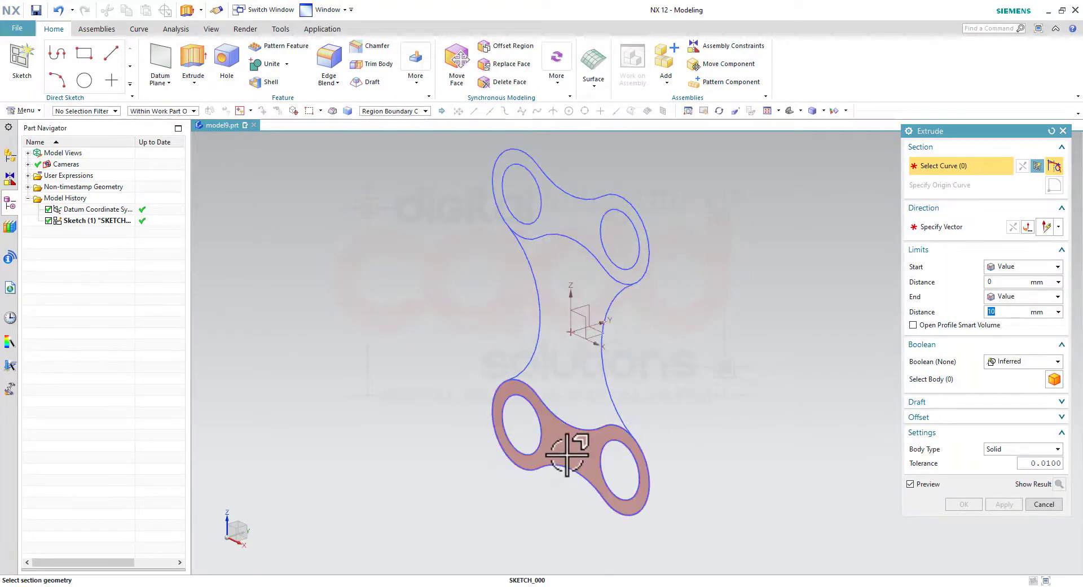
pyautogui.click(567, 454)
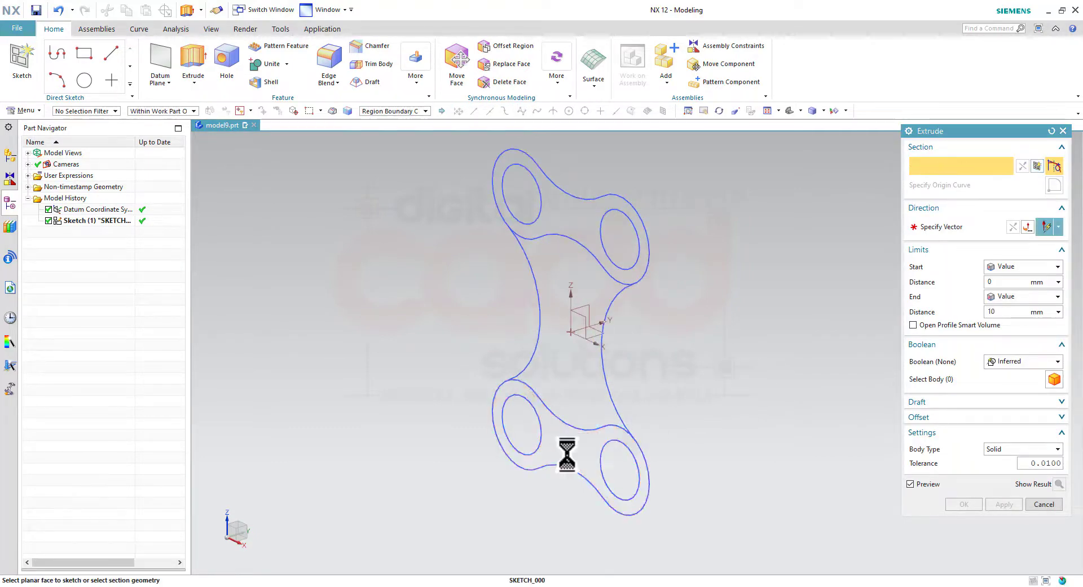
pyautogui.click(587, 212)
pyautogui.click(1022, 299)
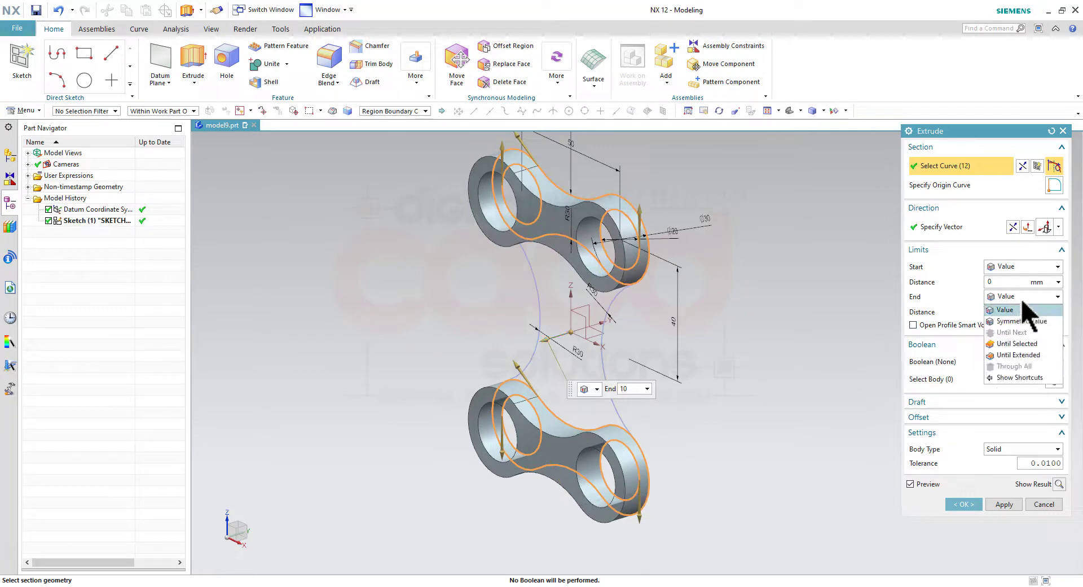
pyautogui.click(1009, 321)
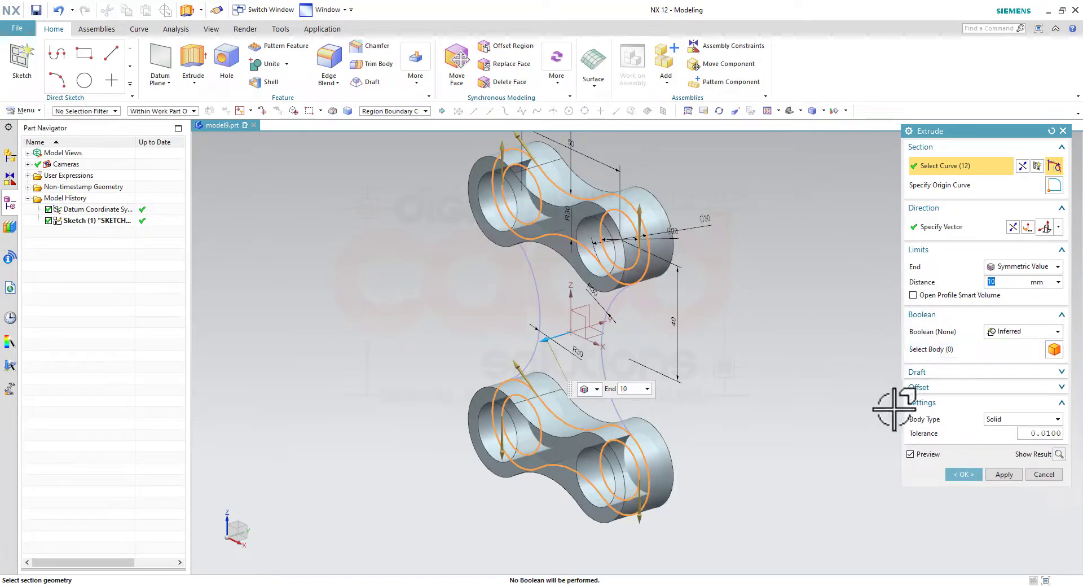
pyautogui.click(1013, 476)
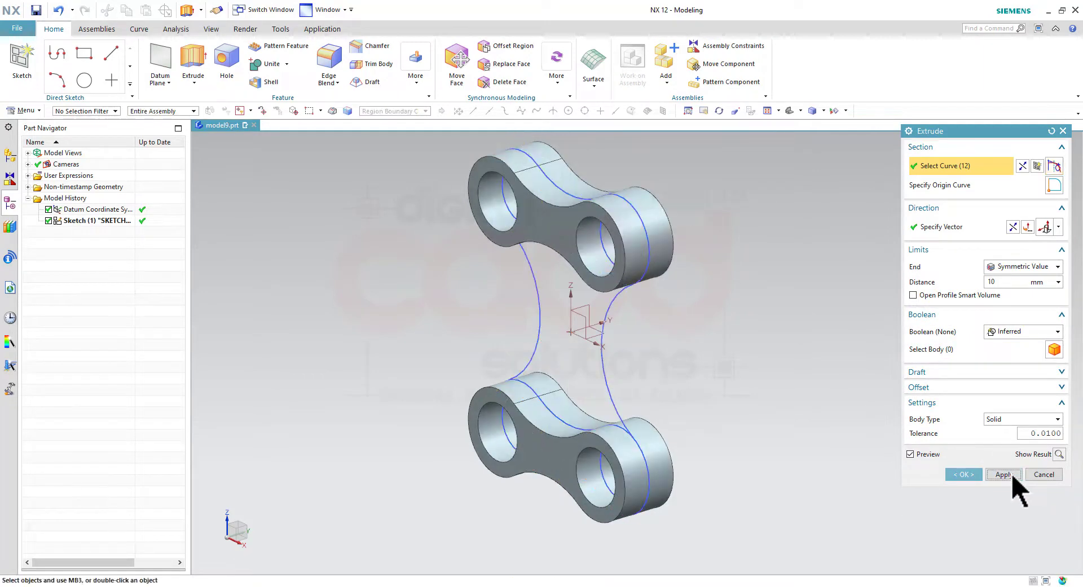
# Step: Extrude the middle web region symmetrically about the sketch plane with value 5
pyautogui.click(586, 360)
pyautogui.write('5')
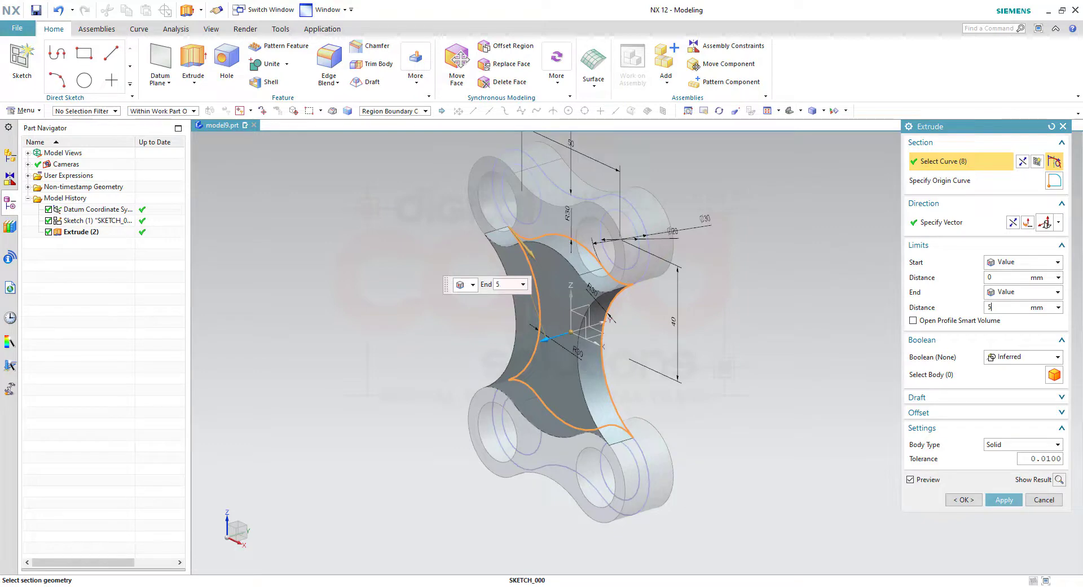
pyautogui.press('Return')
pyautogui.click(1025, 292)
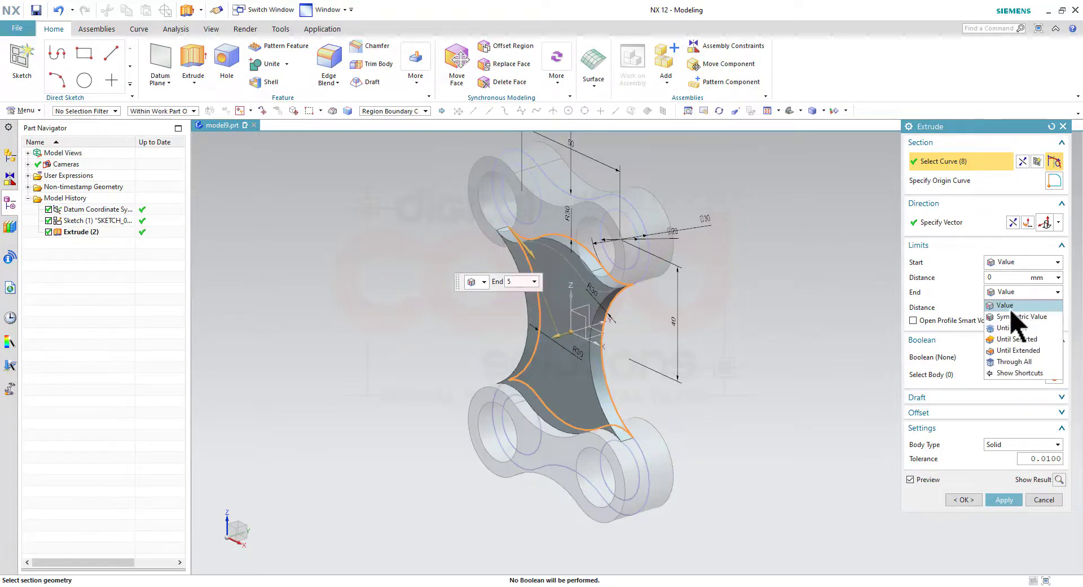
pyautogui.click(1013, 321)
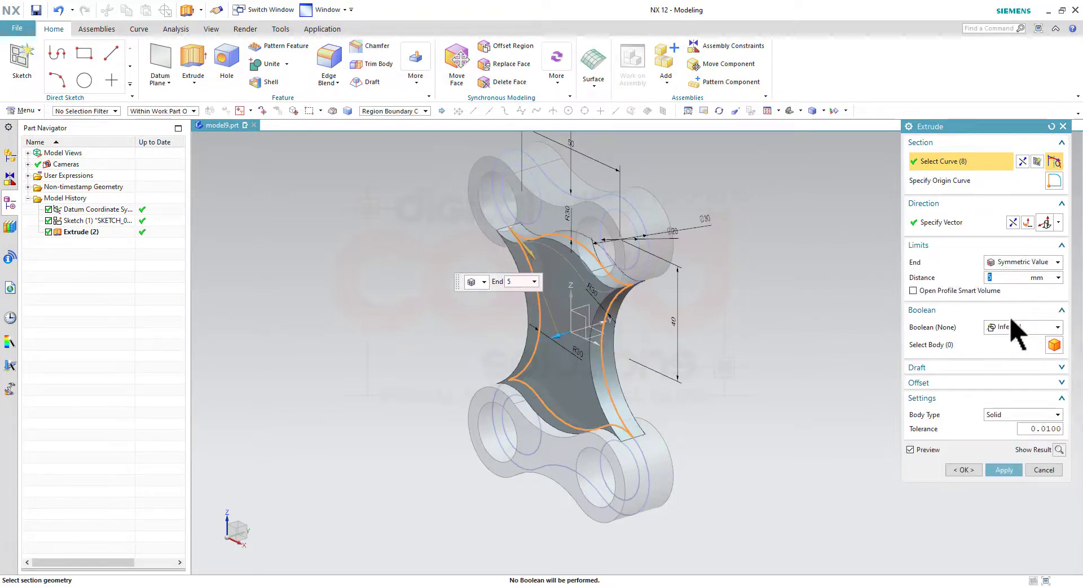
pyautogui.click(963, 470)
pyautogui.moveTo(748, 395)
pyautogui.mouseDown(button='middle')
pyautogui.moveTo(703, 418)
pyautogui.moveTo(704, 387)
pyautogui.moveTo(740, 429)
pyautogui.moveTo(745, 409)
pyautogui.mouseUp(button='middle')
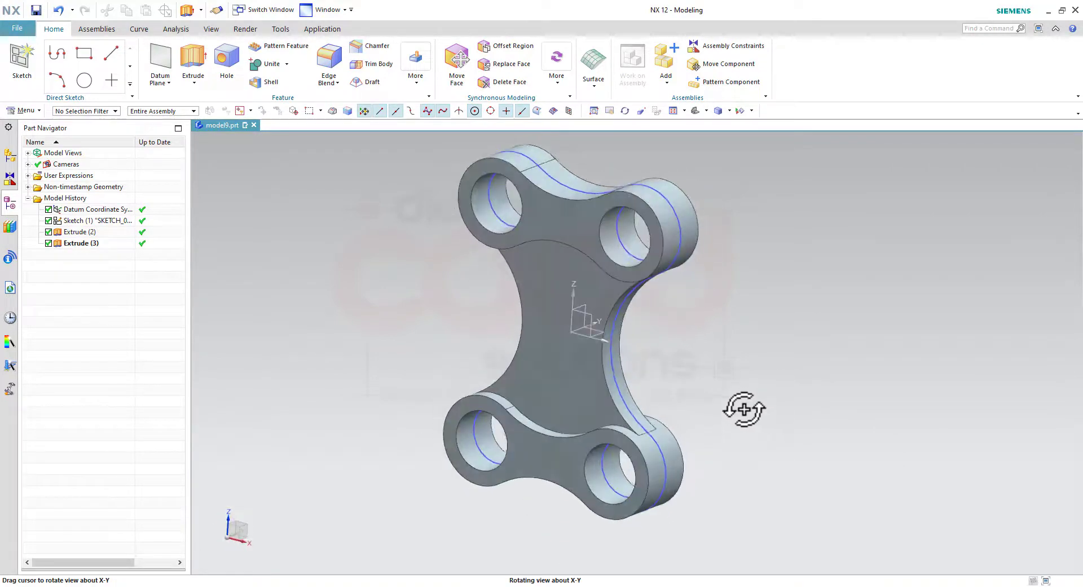
# Step: Hide Sketch (1) so only the solids remain visible
pyautogui.click(628, 404)
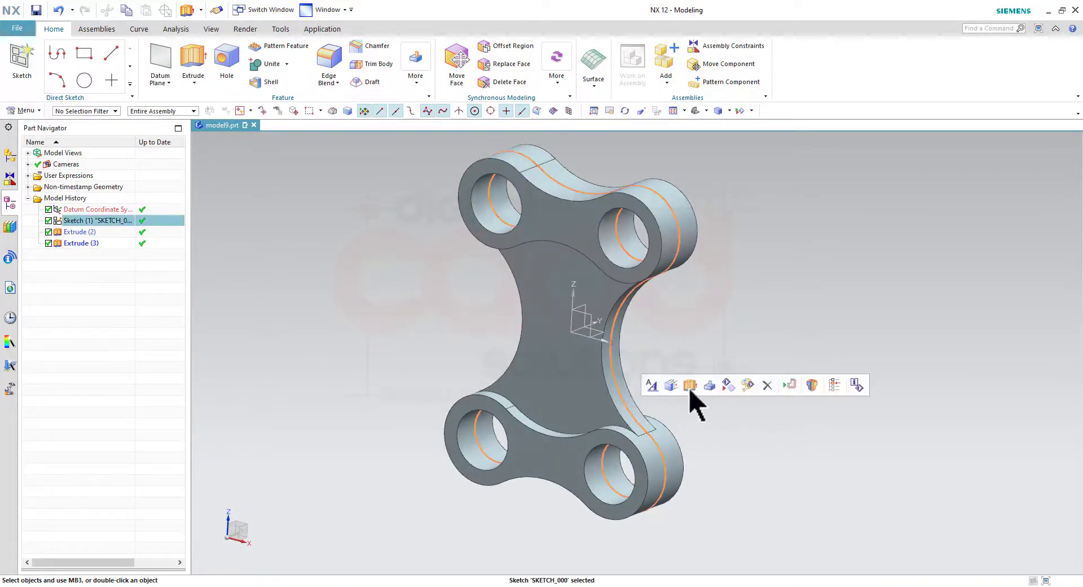
pyautogui.click(727, 385)
pyautogui.moveTo(732, 382)
pyautogui.mouseDown(button='middle')
pyautogui.moveTo(749, 363)
pyautogui.moveTo(733, 381)
pyautogui.mouseUp(button='middle')
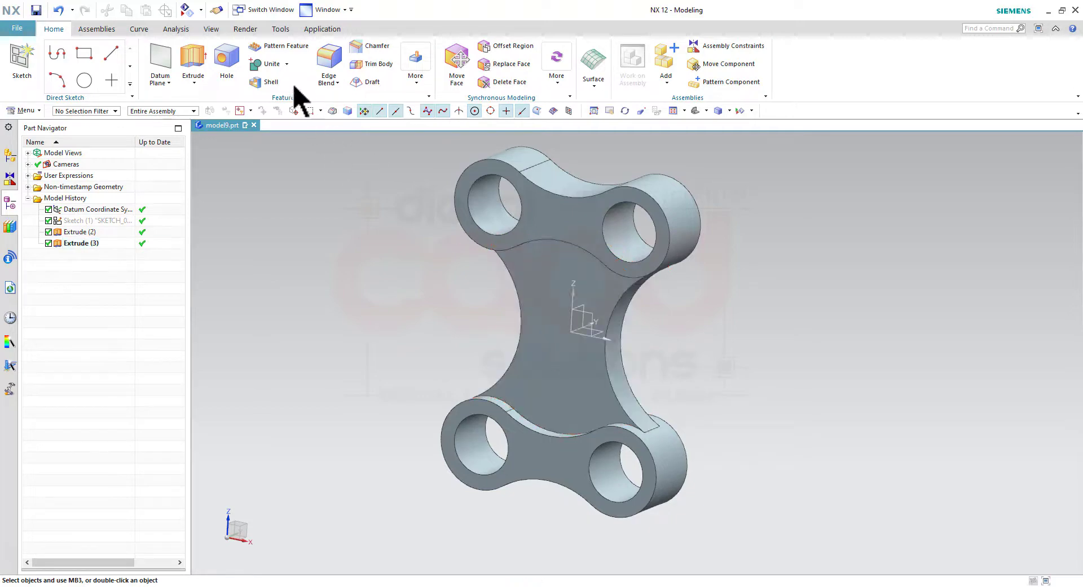
# Step: Unite the web target body with both boss-pair tool bodies
pyautogui.click(274, 66)
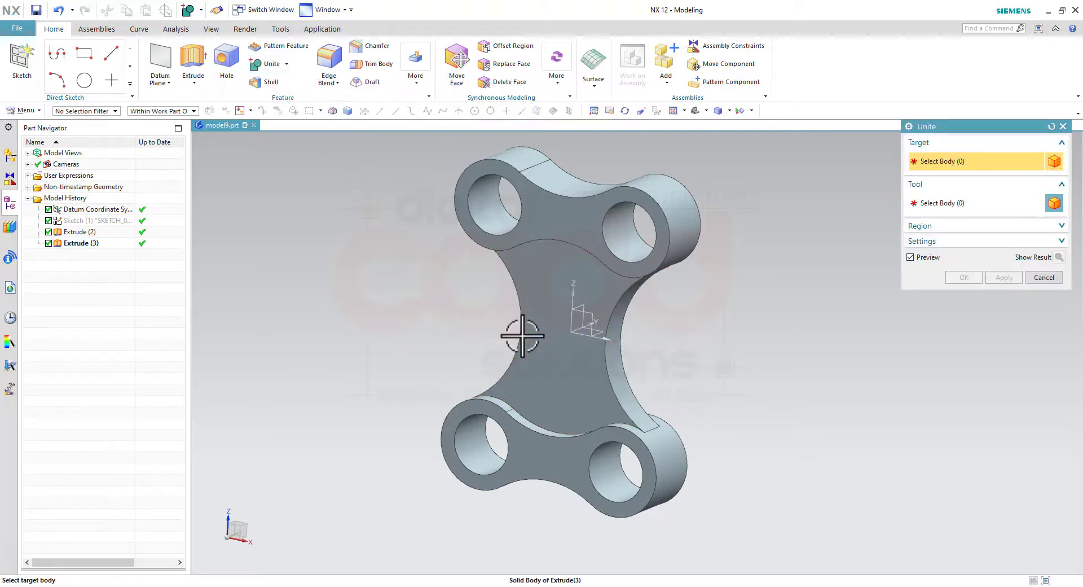
pyautogui.click(528, 322)
pyautogui.click(620, 468)
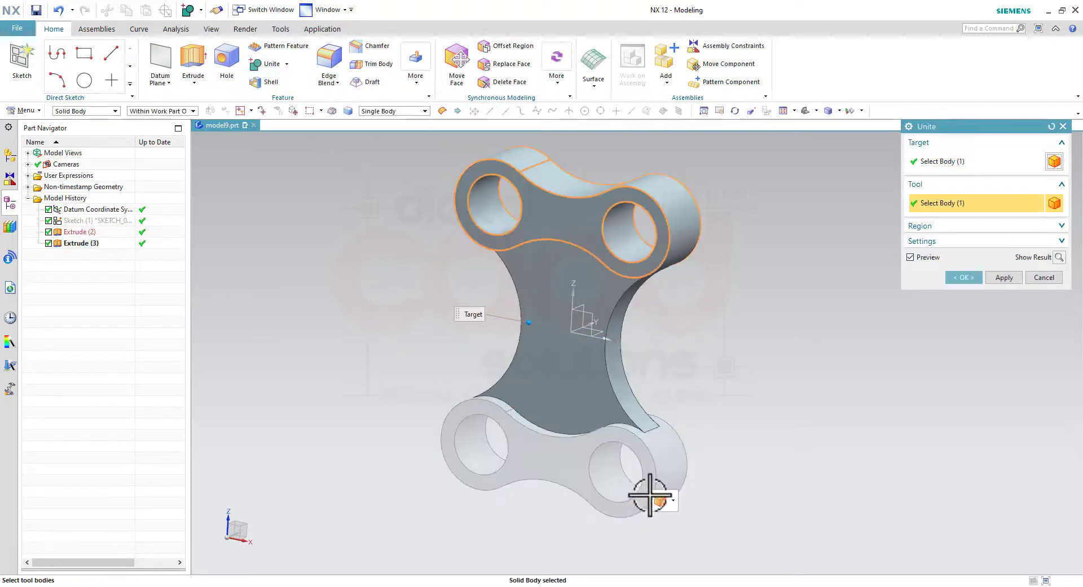
pyautogui.click(670, 460)
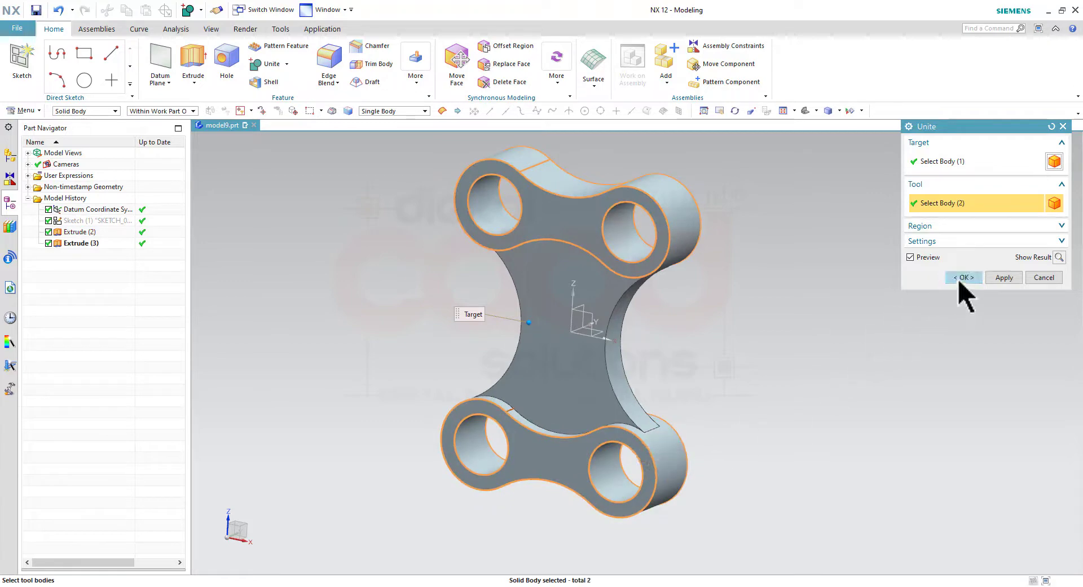
pyautogui.click(960, 281)
pyautogui.moveTo(725, 398)
pyautogui.mouseDown(button='middle')
pyautogui.moveTo(773, 360)
pyautogui.moveTo(750, 309)
pyautogui.moveTo(770, 321)
pyautogui.moveTo(737, 391)
pyautogui.moveTo(609, 380)
pyautogui.moveTo(721, 353)
pyautogui.moveTo(643, 375)
pyautogui.moveTo(750, 367)
pyautogui.moveTo(793, 310)
pyautogui.moveTo(824, 314)
pyautogui.moveTo(725, 395)
pyautogui.mouseUp(button='middle')
pyautogui.scroll(-1, 382, 163)
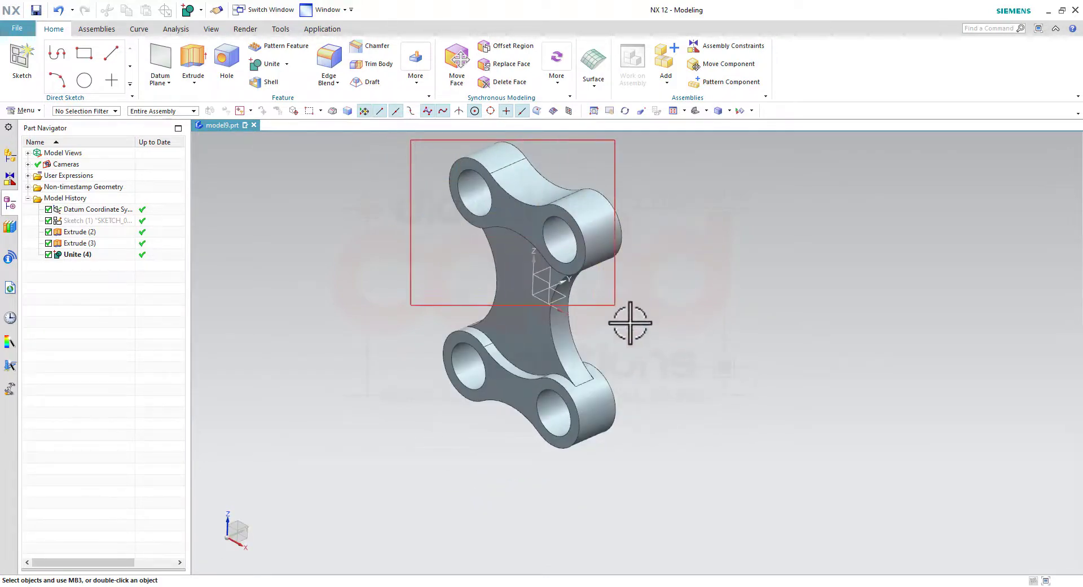
# Step: Box-select the whole part and apply a 0.5 mm edge blend to its 56 edges
pyautogui.moveTo(630, 323); pyautogui.dragTo(668, 479)
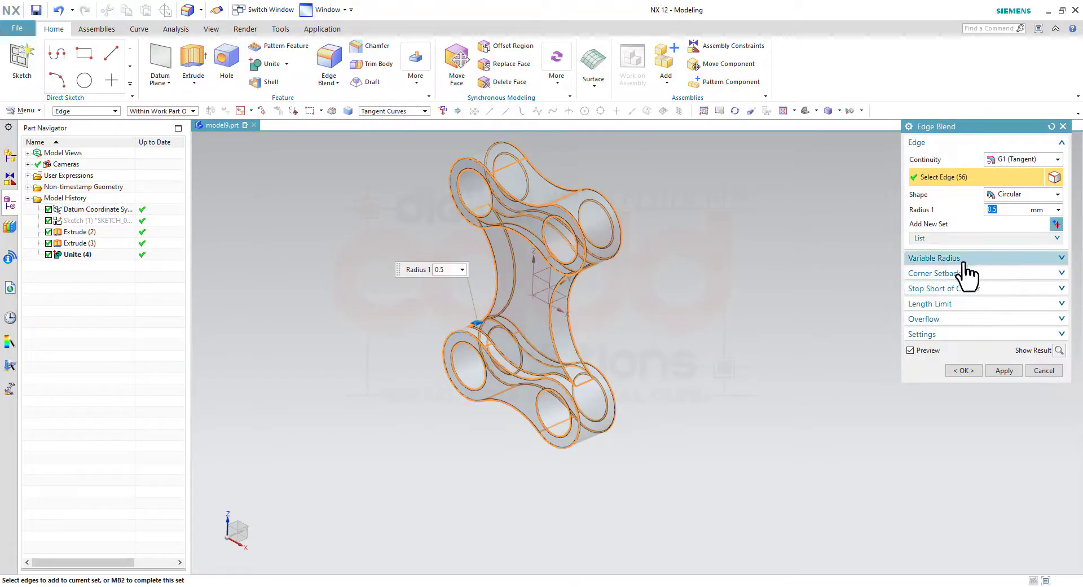
pyautogui.click(963, 377)
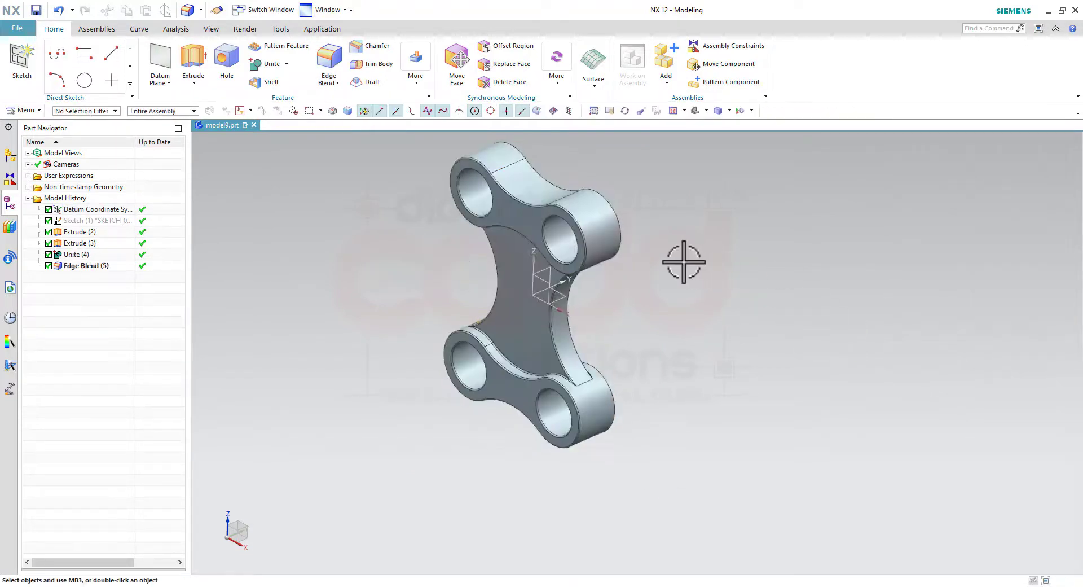
pyautogui.moveTo(684, 258)
pyautogui.mouseDown(button='middle')
pyautogui.moveTo(663, 358)
pyautogui.moveTo(846, 295)
pyautogui.moveTo(785, 280)
pyautogui.moveTo(649, 336)
pyautogui.moveTo(503, 452)
pyautogui.moveTo(508, 416)
pyautogui.moveTo(486, 452)
pyautogui.moveTo(581, 343)
pyautogui.moveTo(587, 353)
pyautogui.moveTo(494, 299)
pyautogui.mouseUp(button='middle')
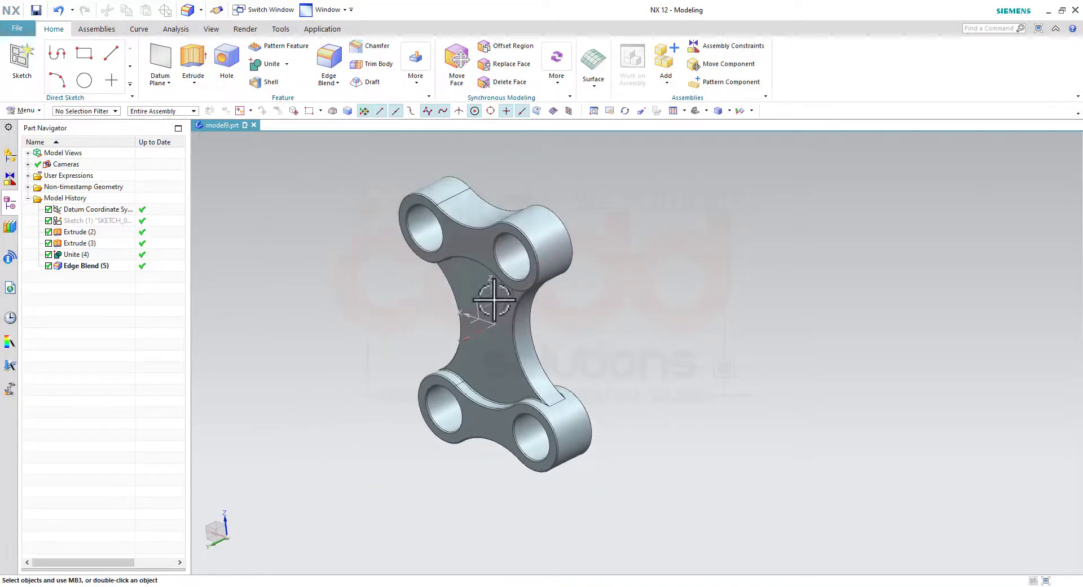
# Step: Set the solid body's display colour to Medium Olive yellow
pyautogui.click(545, 254)
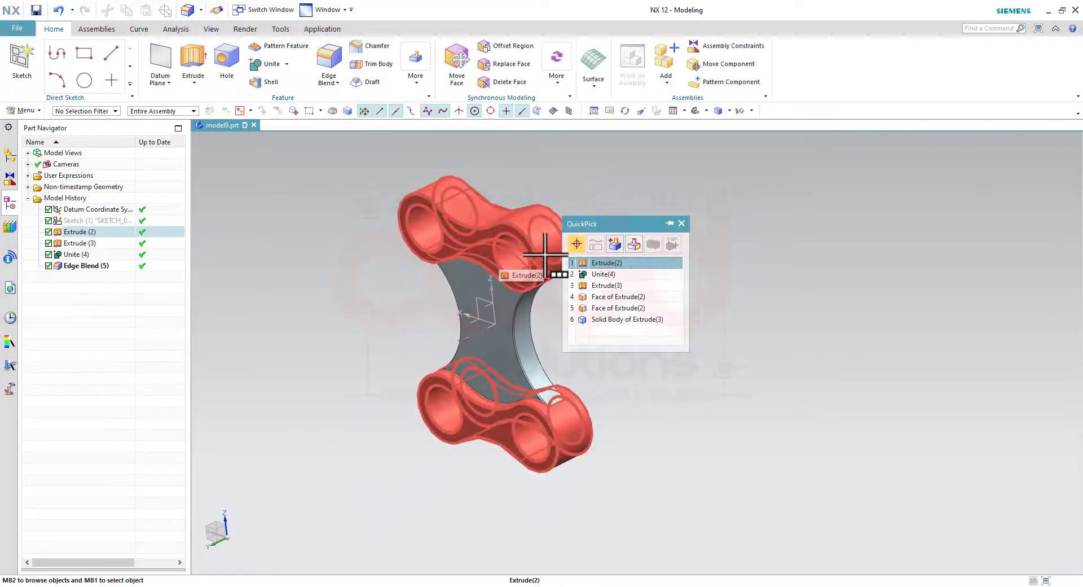
pyautogui.click(620, 319)
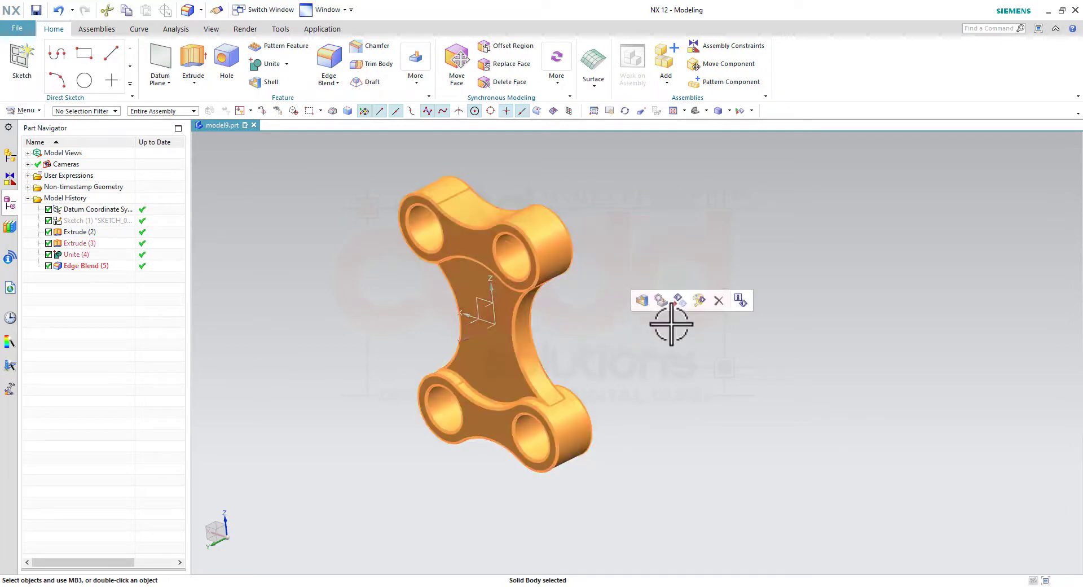
pyautogui.click(699, 301)
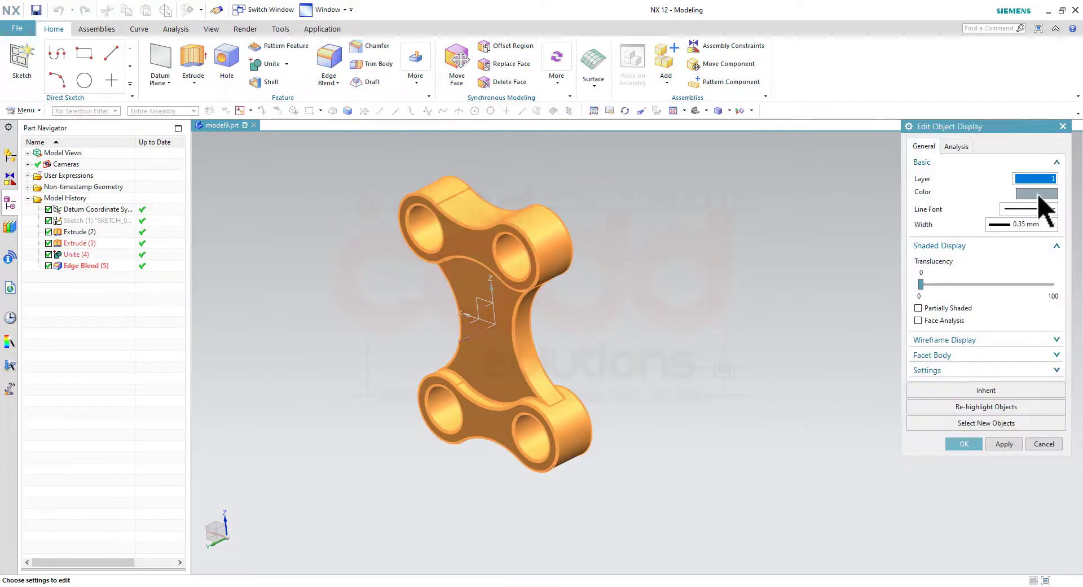
pyautogui.click(1037, 197)
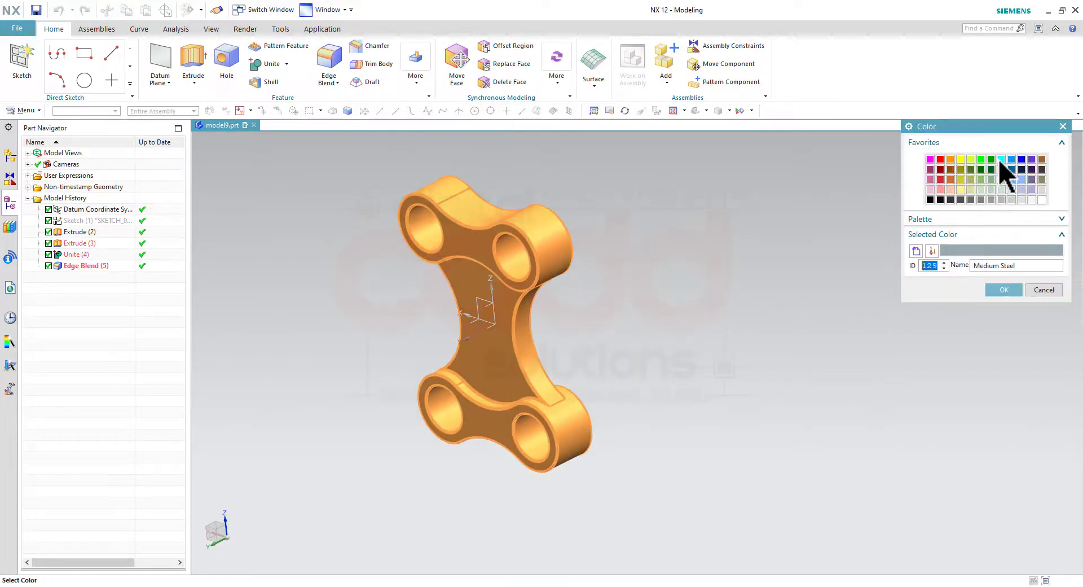
pyautogui.click(961, 180)
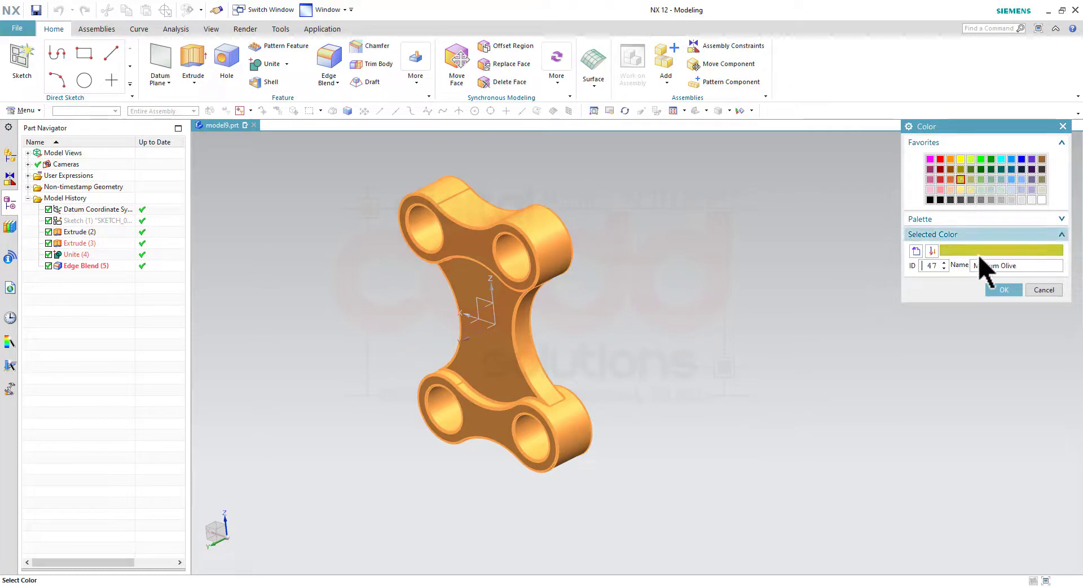
pyautogui.click(1004, 290)
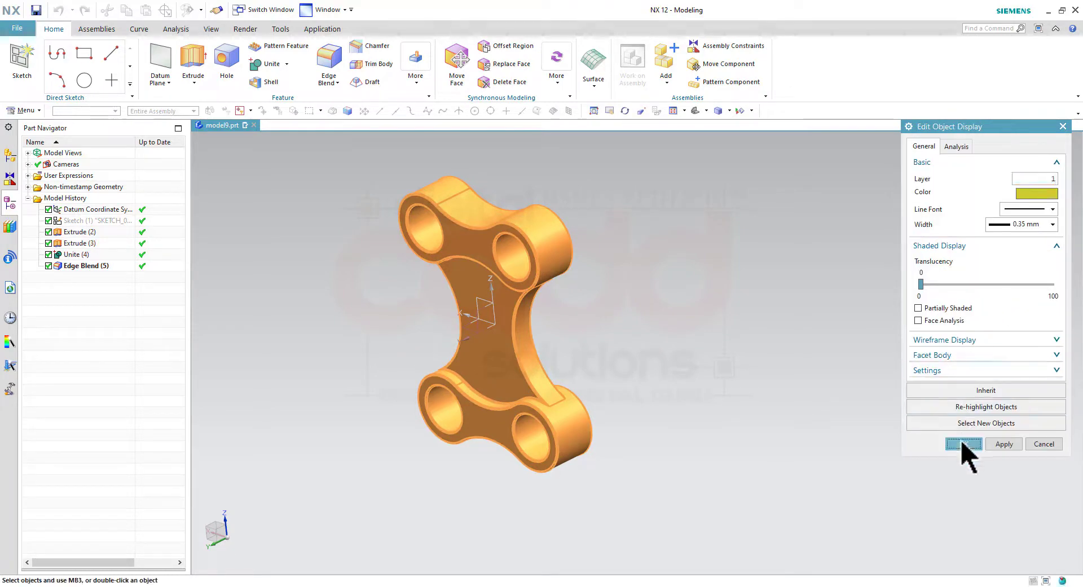
pyautogui.click(964, 444)
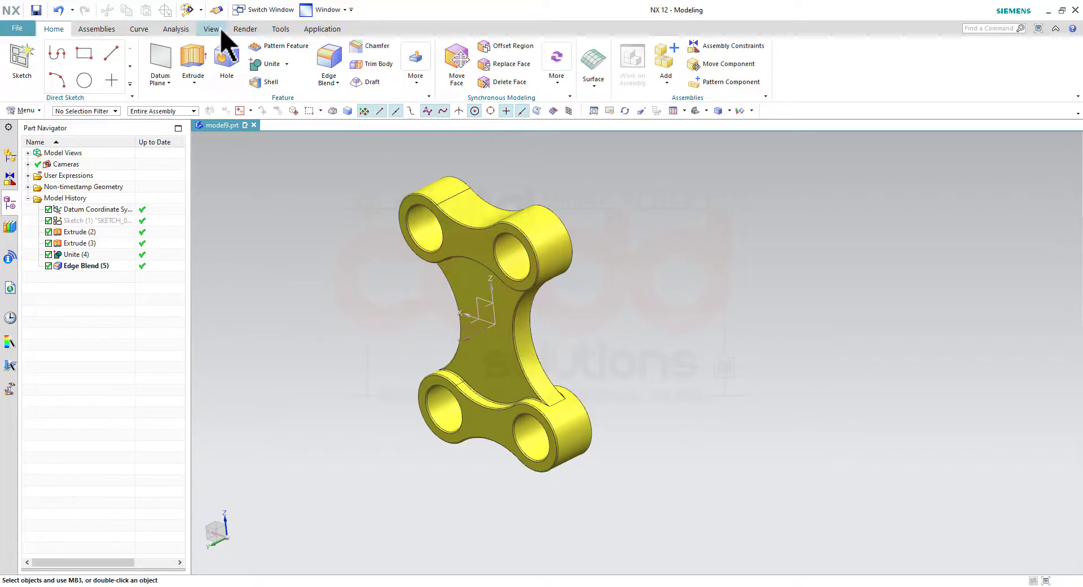
# Step: Turn on True Shading and orbit the yellow plate to edge-on and oblique views
pyautogui.click(220, 31)
pyautogui.click(628, 72)
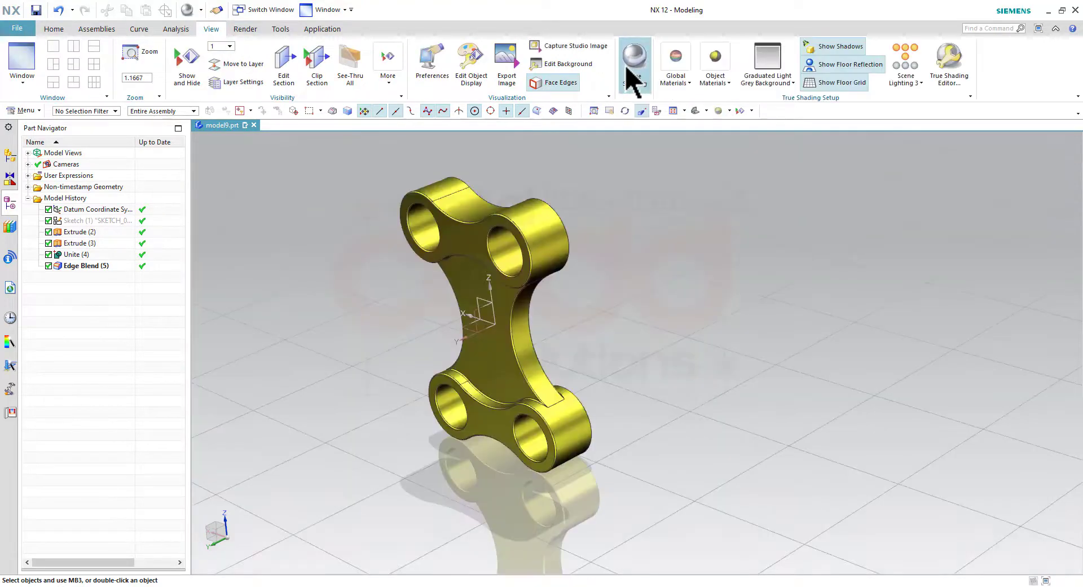
pyautogui.moveTo(608, 306); pyautogui.dragTo(430, 267, button='middle')
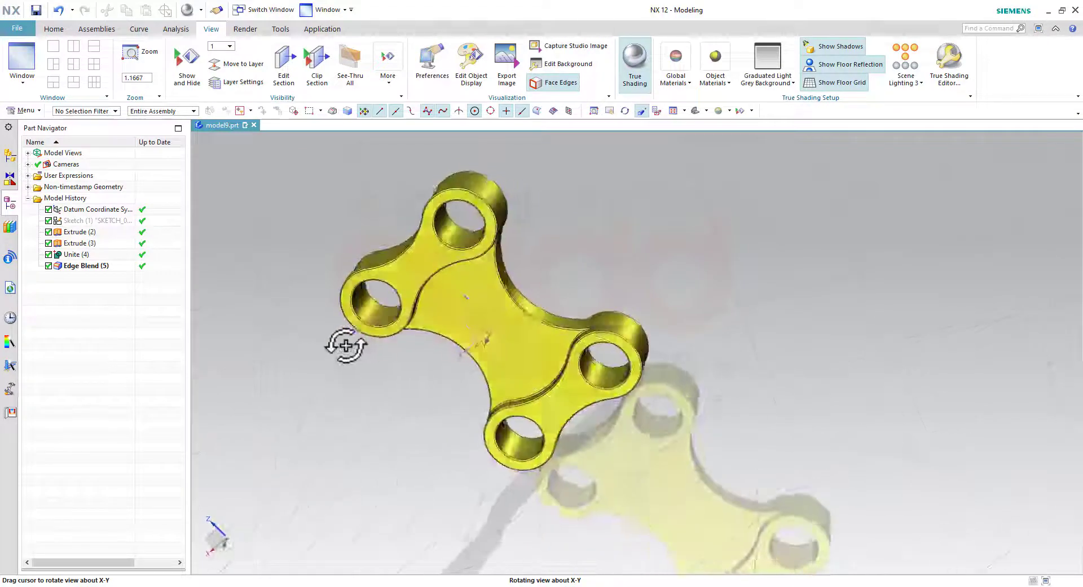
pyautogui.moveTo(430, 268); pyautogui.dragTo(405, 344, button='middle')
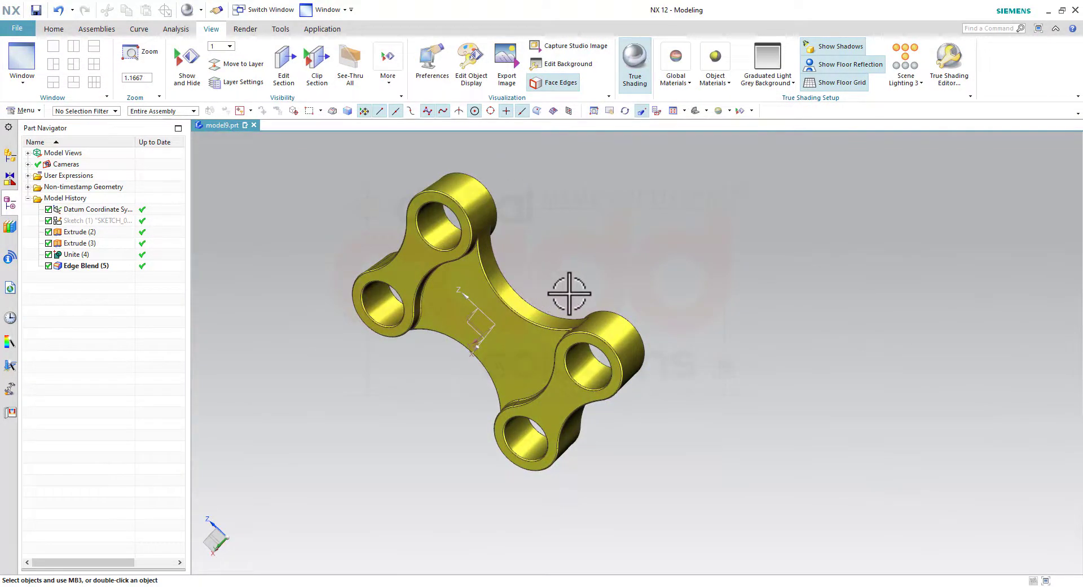
pyautogui.moveTo(589, 264)
pyautogui.mouseDown(button='middle')
pyautogui.moveTo(583, 367)
pyautogui.moveTo(607, 373)
pyautogui.mouseUp(button='middle')
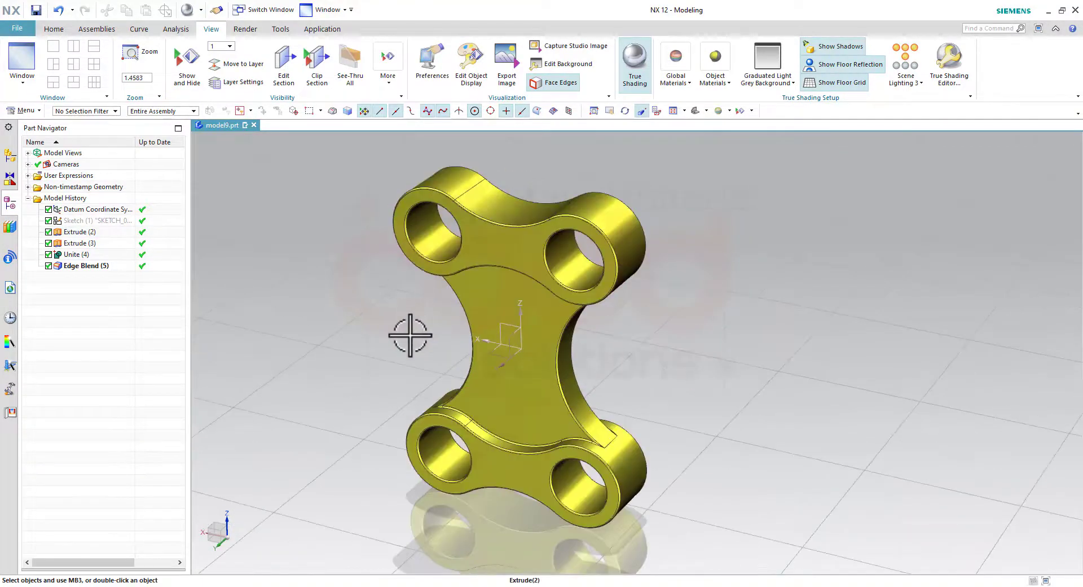
pyautogui.moveTo(406, 331)
pyautogui.mouseDown(button='middle')
pyautogui.moveTo(495, 314)
pyautogui.moveTo(597, 326)
pyautogui.moveTo(557, 309)
pyautogui.moveTo(551, 261)
pyautogui.moveTo(560, 300)
pyautogui.moveTo(726, 285)
pyautogui.mouseUp(button='middle')
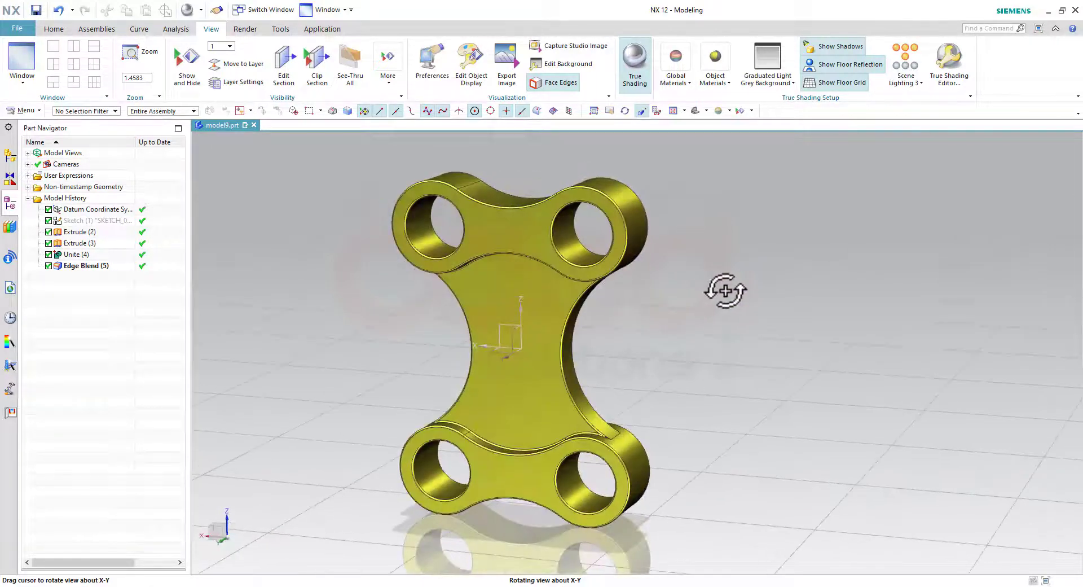
# Step: Orbit and zoom the true-shaded plate to inspect it from above and oblique angles
pyautogui.moveTo(607, 389)
pyautogui.mouseDown(button='middle')
pyautogui.moveTo(641, 336)
pyautogui.moveTo(628, 368)
pyautogui.moveTo(574, 394)
pyautogui.moveTo(612, 406)
pyautogui.moveTo(636, 386)
pyautogui.moveTo(798, 387)
pyautogui.moveTo(791, 338)
pyautogui.moveTo(766, 383)
pyautogui.moveTo(571, 430)
pyautogui.moveTo(738, 448)
pyautogui.moveTo(737, 495)
pyautogui.mouseUp(button='middle')
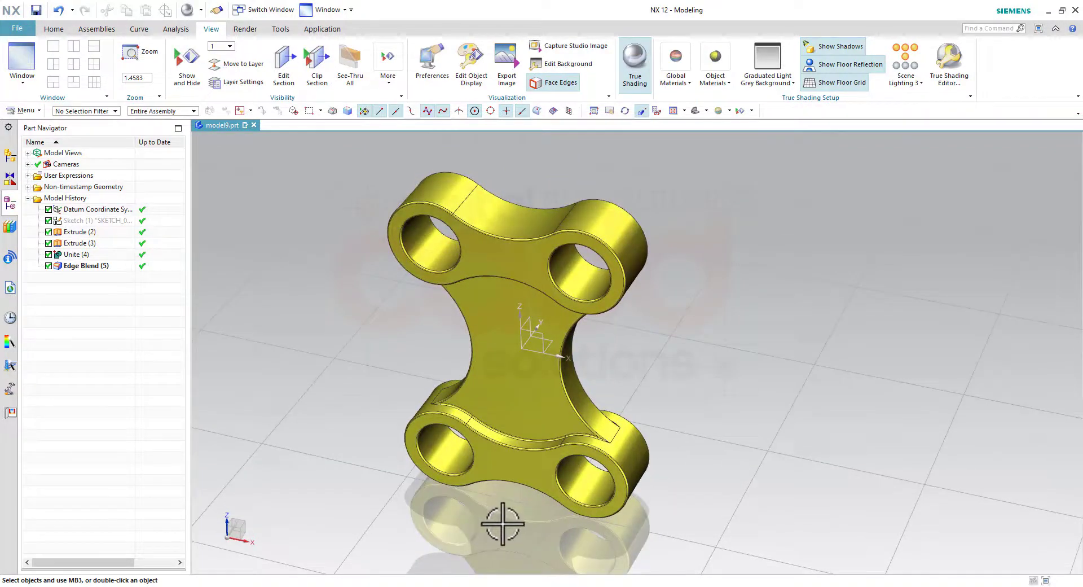
pyautogui.moveTo(743, 366)
pyautogui.mouseDown(button='middle')
pyautogui.moveTo(752, 356)
pyautogui.moveTo(863, 350)
pyautogui.moveTo(563, 318)
pyautogui.mouseUp(button='middle')
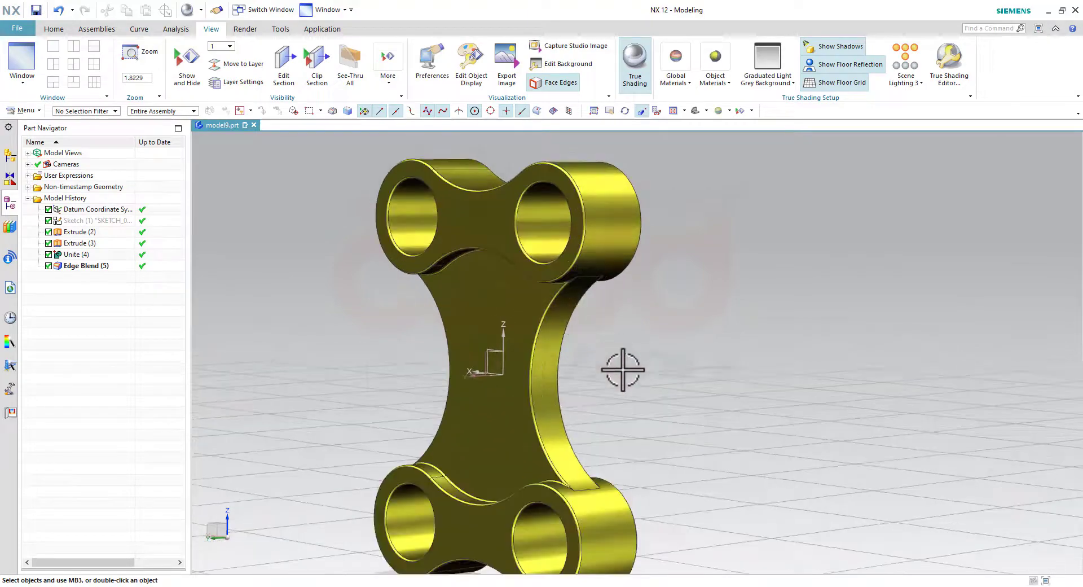
pyautogui.moveTo(622, 367)
pyautogui.mouseDown(button='middle')
pyautogui.moveTo(624, 306)
pyautogui.moveTo(617, 330)
pyautogui.moveTo(672, 363)
pyautogui.moveTo(786, 363)
pyautogui.moveTo(755, 387)
pyautogui.moveTo(694, 380)
pyautogui.moveTo(667, 425)
pyautogui.moveTo(523, 444)
pyautogui.moveTo(664, 415)
pyautogui.moveTo(665, 386)
pyautogui.mouseUp(button='middle')
pyautogui.scroll(-1, 672, 389)
pyautogui.moveTo(648, 421)
pyautogui.mouseDown(button='middle')
pyautogui.moveTo(682, 382)
pyautogui.moveTo(642, 425)
pyautogui.moveTo(622, 389)
pyautogui.moveTo(624, 406)
pyautogui.moveTo(621, 353)
pyautogui.moveTo(618, 400)
pyautogui.moveTo(709, 381)
pyautogui.moveTo(590, 397)
pyautogui.moveTo(624, 394)
pyautogui.moveTo(625, 433)
pyautogui.mouseUp(button='middle')
pyautogui.moveTo(677, 514)
pyautogui.mouseDown(button='middle')
pyautogui.moveTo(667, 424)
pyautogui.moveTo(653, 485)
pyautogui.moveTo(573, 486)
pyautogui.moveTo(694, 457)
pyautogui.moveTo(655, 491)
pyautogui.moveTo(624, 434)
pyautogui.mouseUp(button='middle')
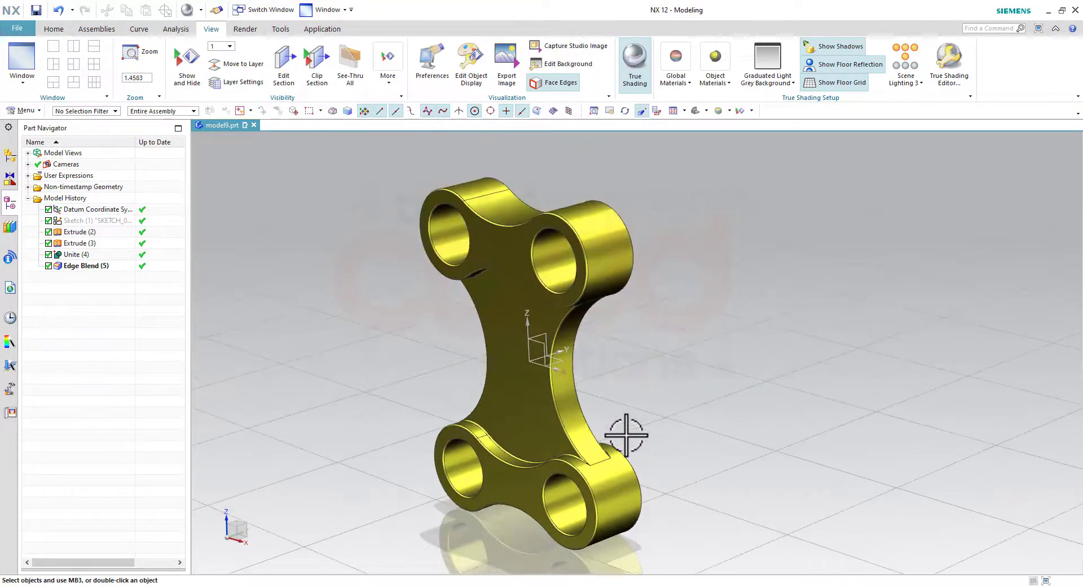
# Step: Save the part as model9.prt
pyautogui.hotkey('ctrl', 's')
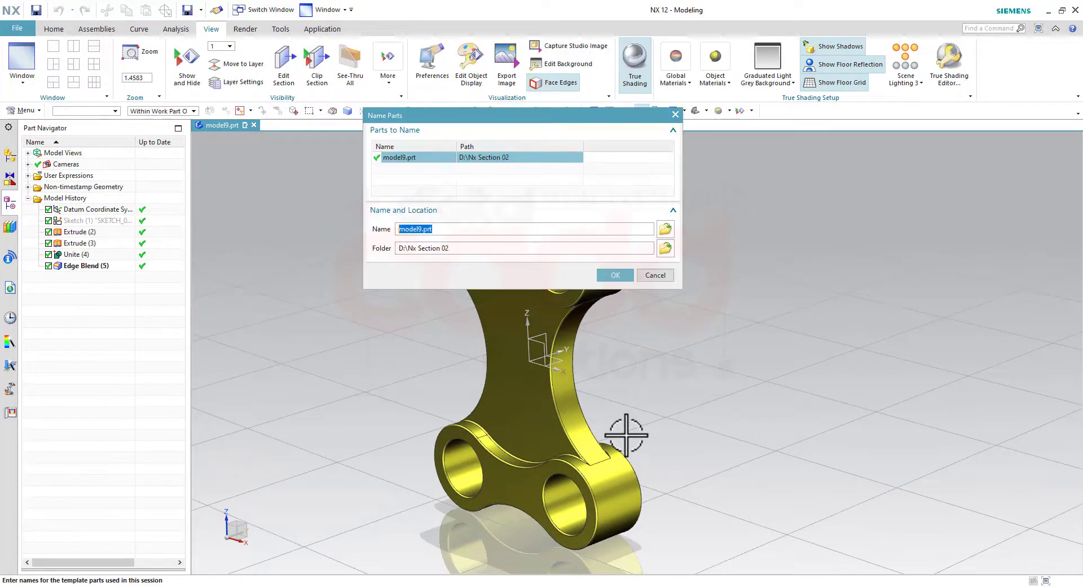
pyautogui.click(619, 273)
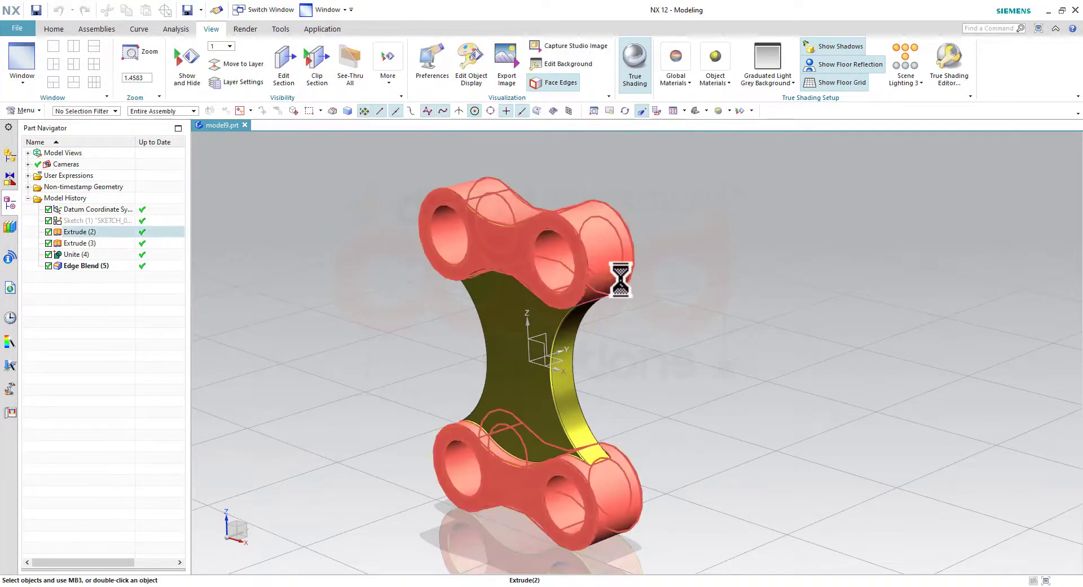
pyautogui.moveTo(621, 278)
pyautogui.mouseDown(button='middle')
pyautogui.moveTo(685, 310)
pyautogui.moveTo(638, 313)
pyautogui.mouseUp(button='middle')
pyautogui.moveTo(620, 321)
pyautogui.mouseDown(button='middle')
pyautogui.moveTo(681, 317)
pyautogui.moveTo(658, 329)
pyautogui.moveTo(629, 317)
pyautogui.moveTo(657, 319)
pyautogui.moveTo(674, 303)
pyautogui.moveTo(617, 385)
pyautogui.mouseUp(button='middle')
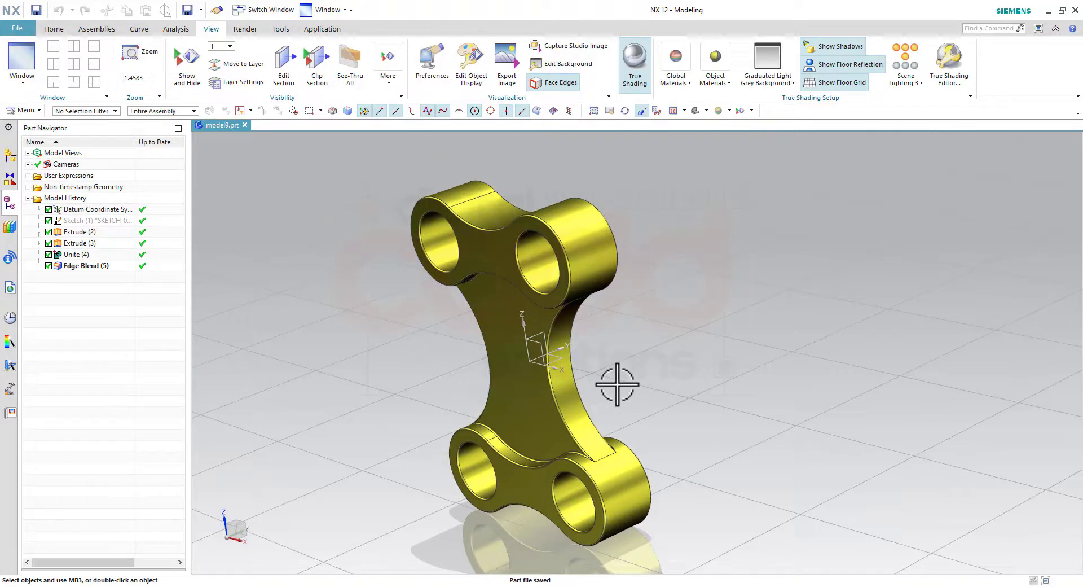